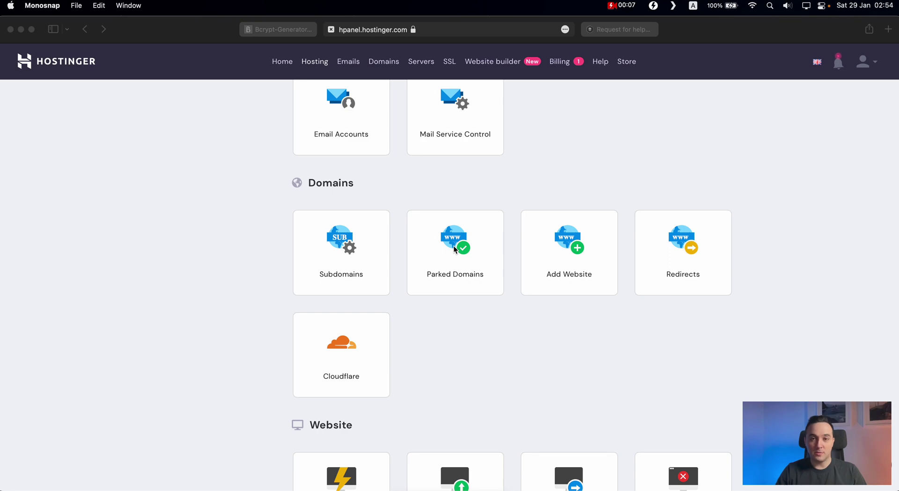
Step: Scroll through the Volt CMS forum help thread to review its instructions
click(623, 31)
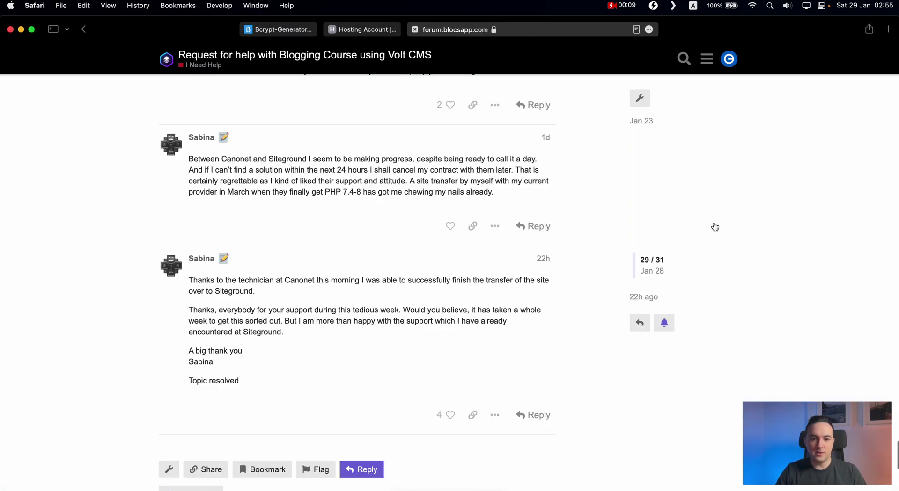
scroll(399, 295, up, 15)
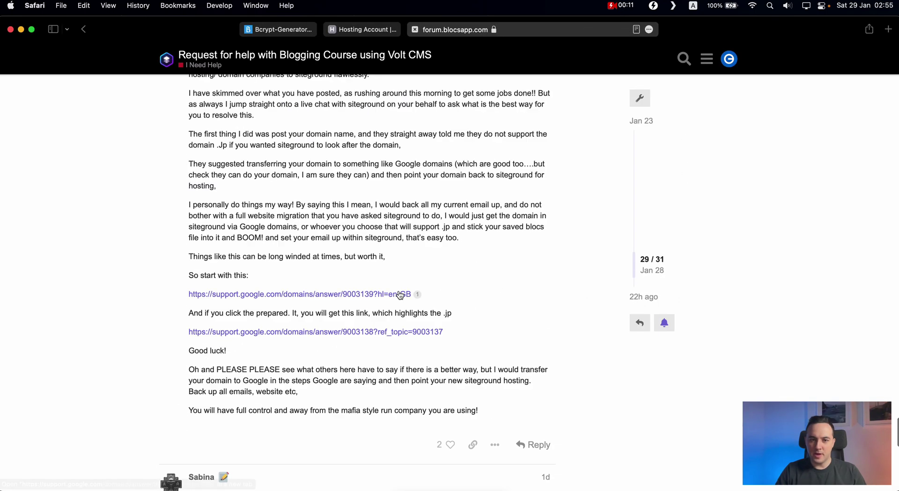
scroll(399, 294, down, 1)
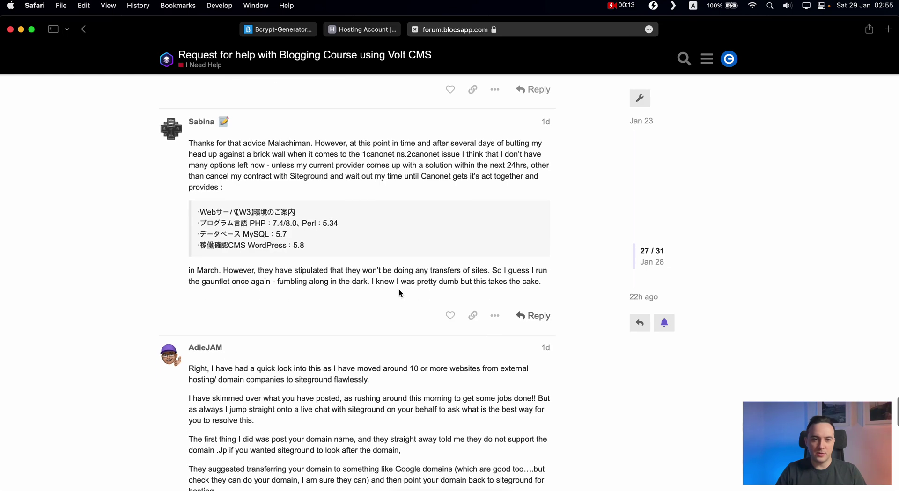
scroll(399, 294, up, 10)
scroll(400, 294, up, 3)
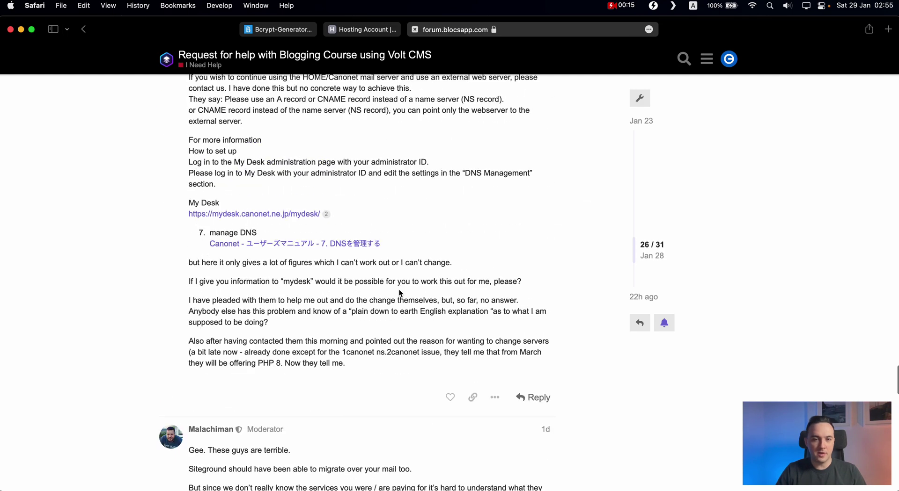
scroll(399, 293, down, 10)
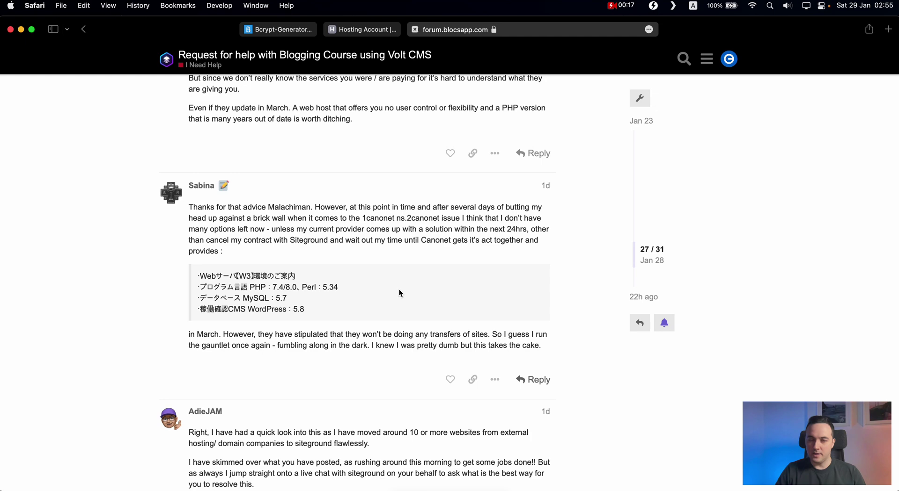
scroll(400, 294, down, 5)
scroll(400, 293, down, 1)
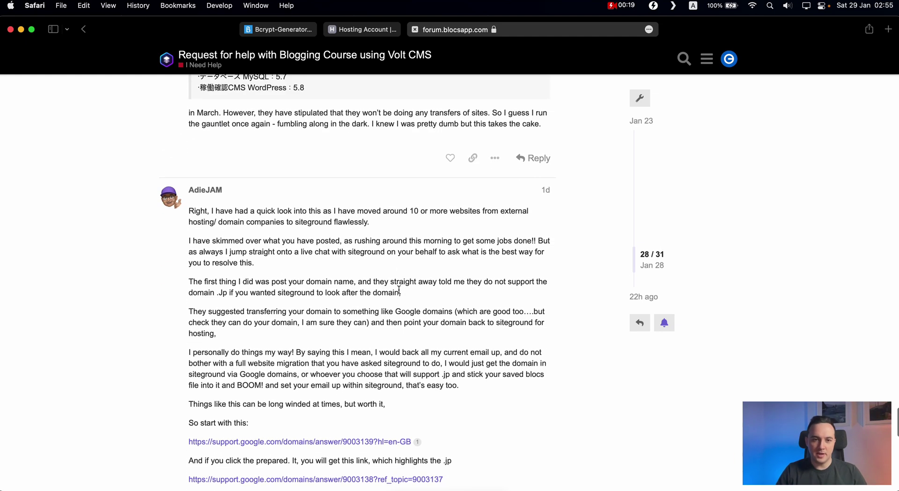
scroll(398, 290, down, 1)
scroll(399, 292, down, 5)
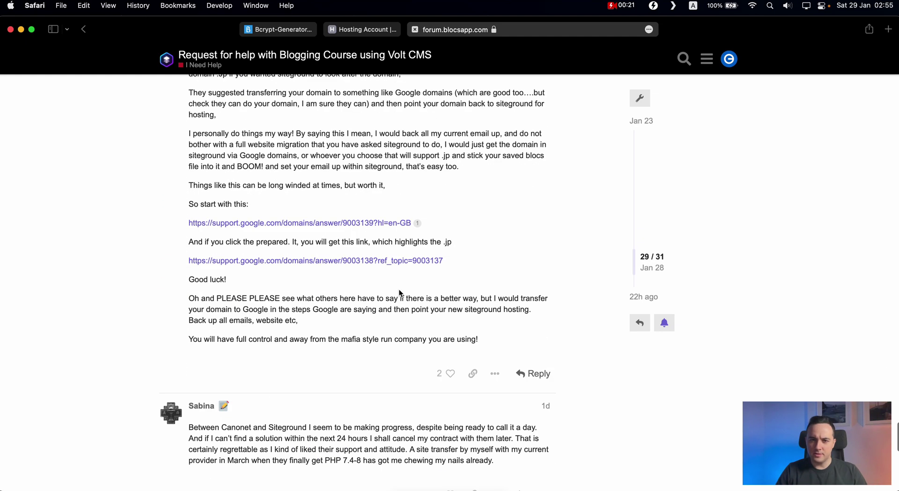
scroll(399, 293, down, 1)
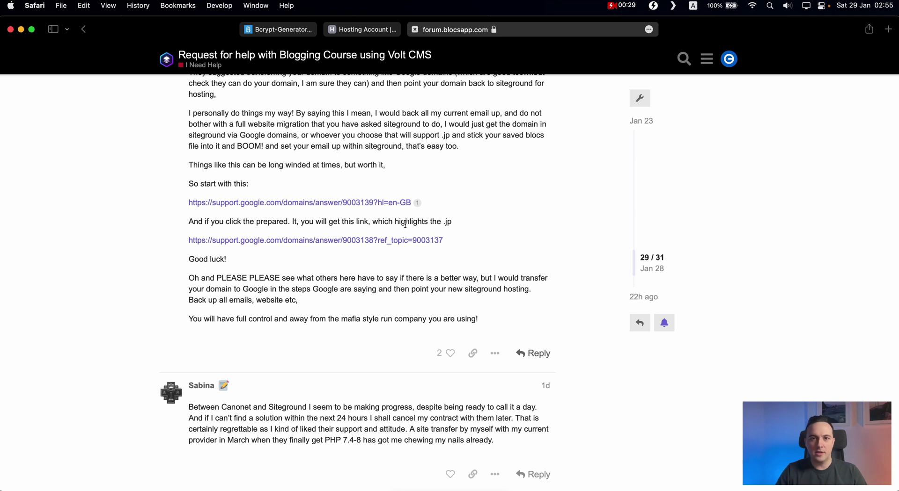
Step: In hPanel's Subdomains page, create the test-volt subdomain under blocstemplates.com
click(362, 29)
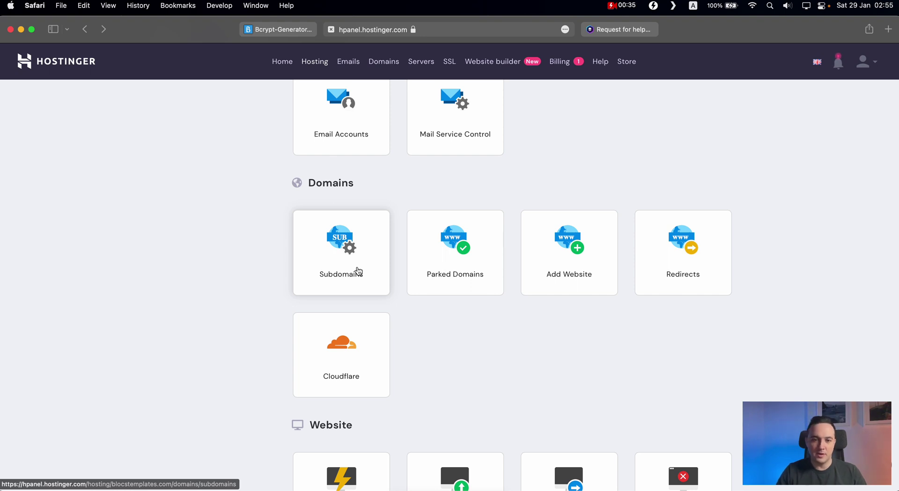
click(349, 255)
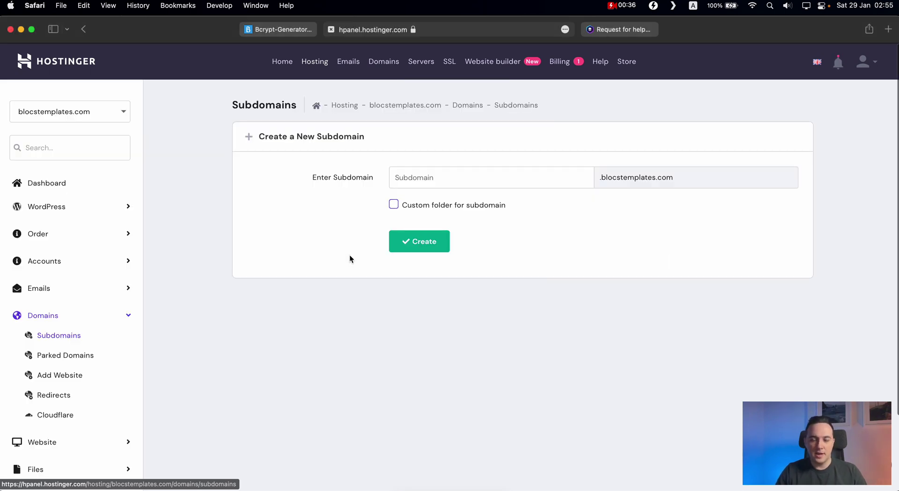
click(433, 184)
text(test)
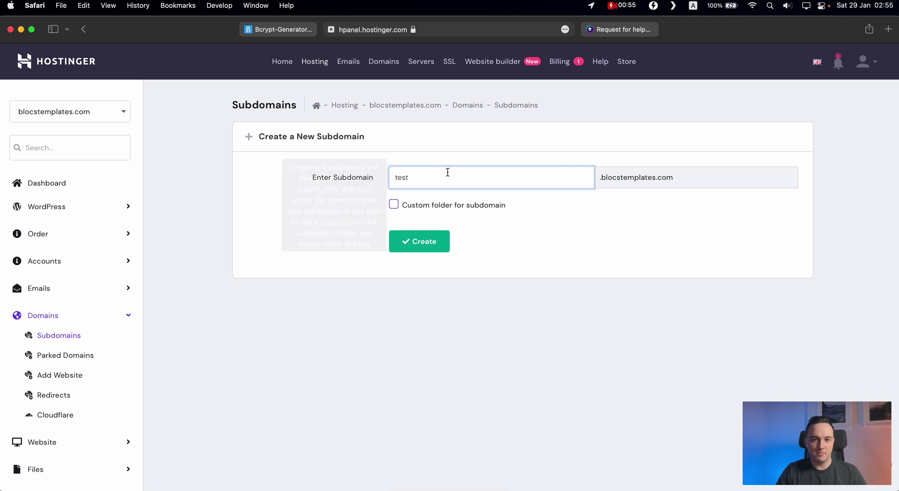
double_click(445, 178)
text(vest)
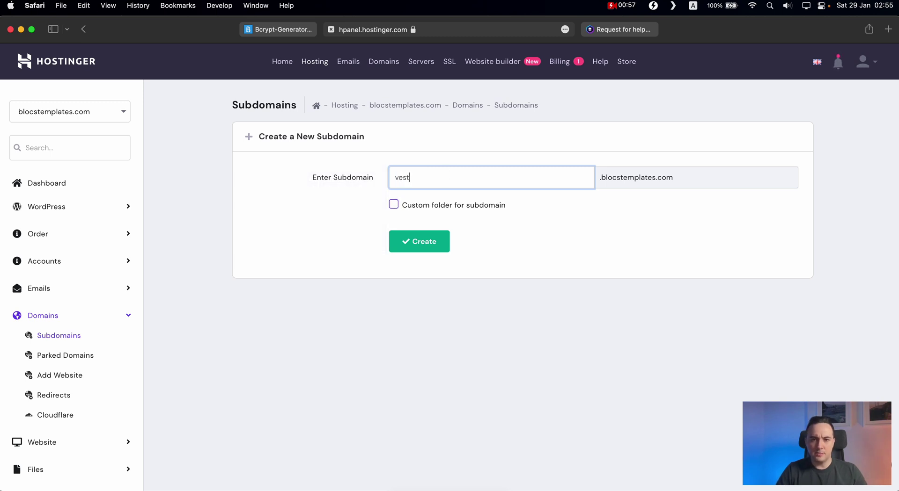
key(BackSpace)
key(BackSpace)
key(BackSpace)
text(test-volt)
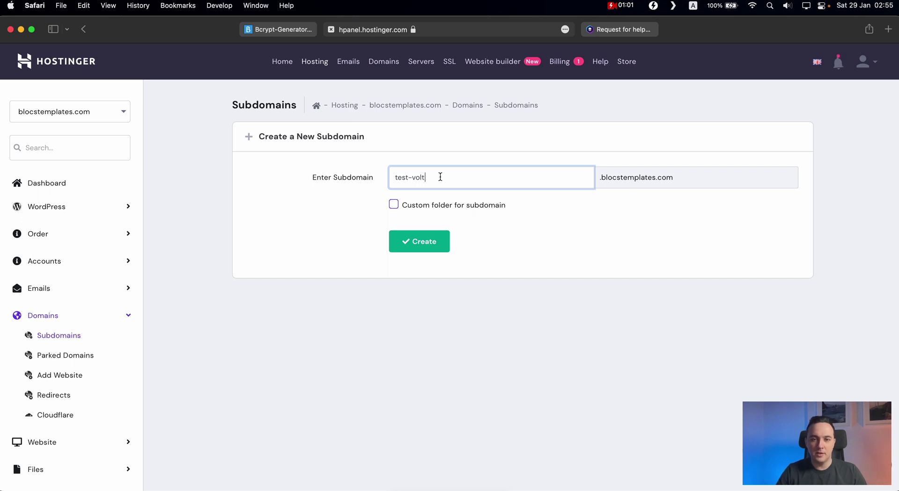
key(super+a)
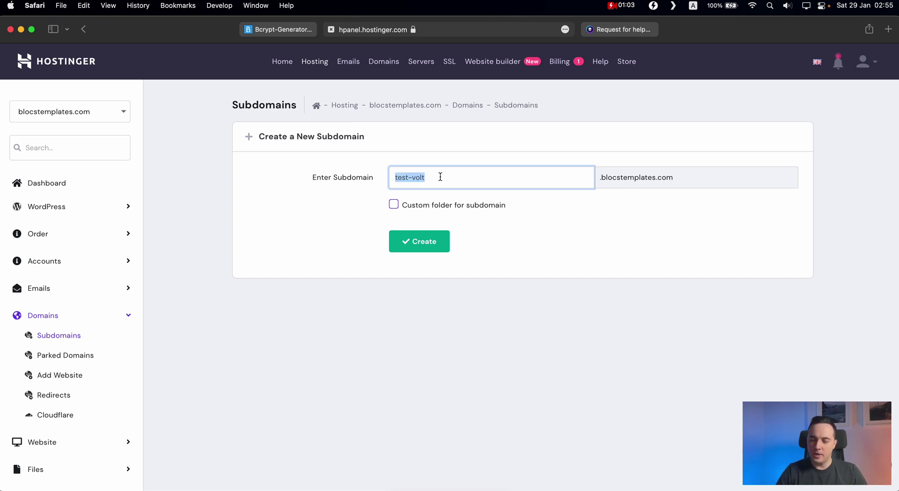
click(420, 244)
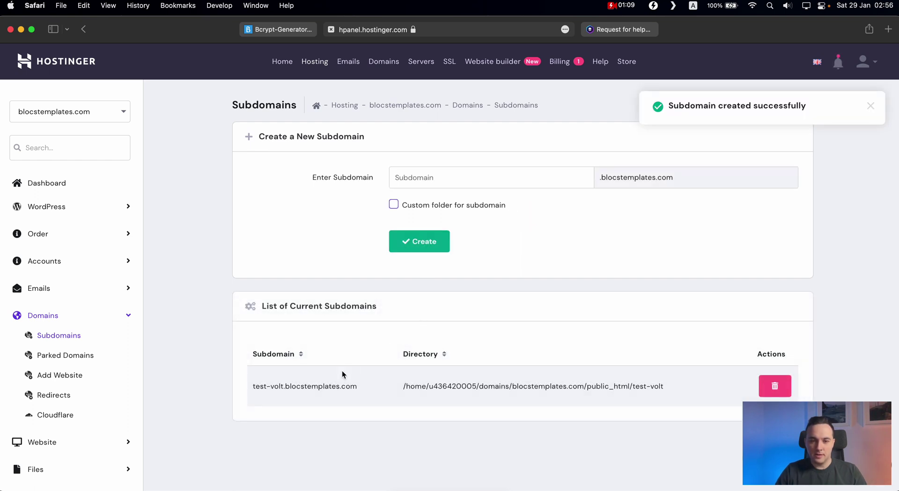
Step: Load test-volt.blocstemplates.com in a new tab, check the placeholder page, then close it
drag(360, 390, 246, 386)
key(cmd+c)
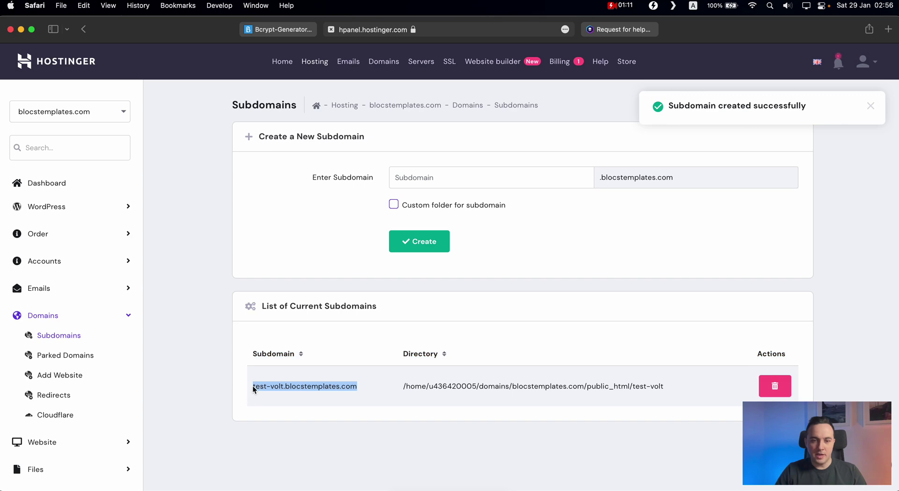
key(cmd+t)
key(cmd+v)
key(Return)
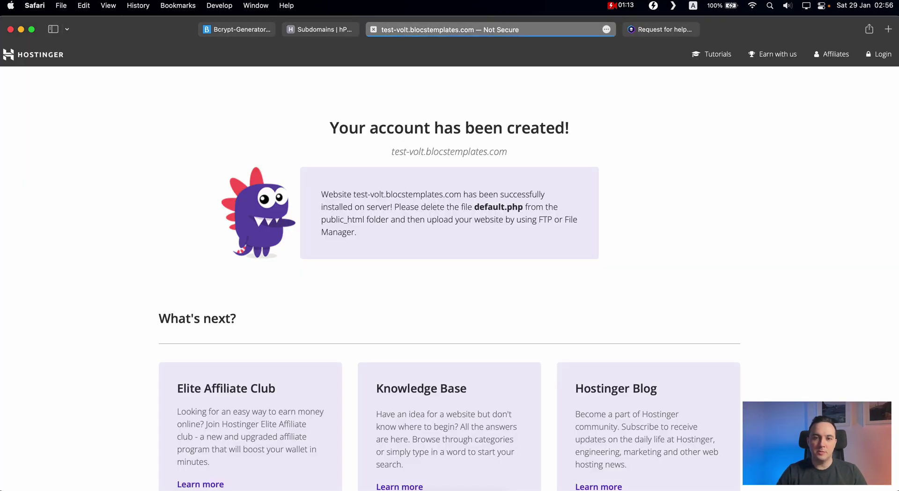
scroll(586, 126, down, 4)
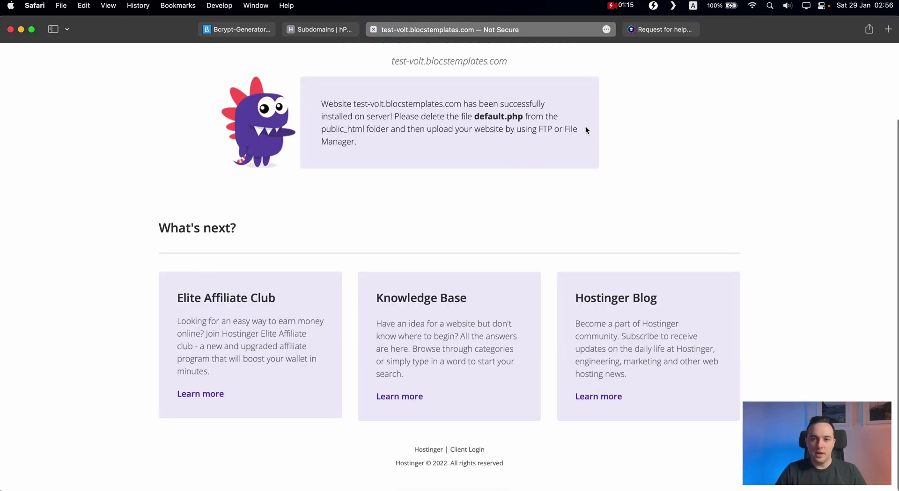
scroll(495, 147, up, 4)
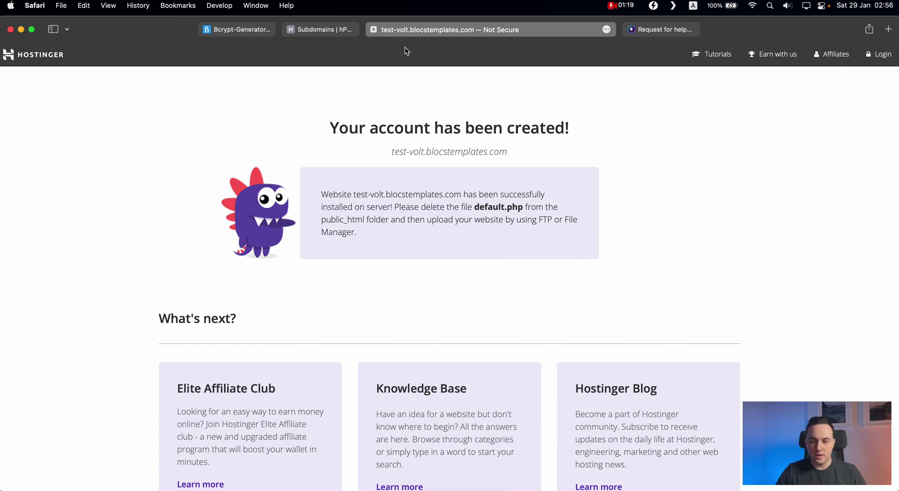
click(373, 30)
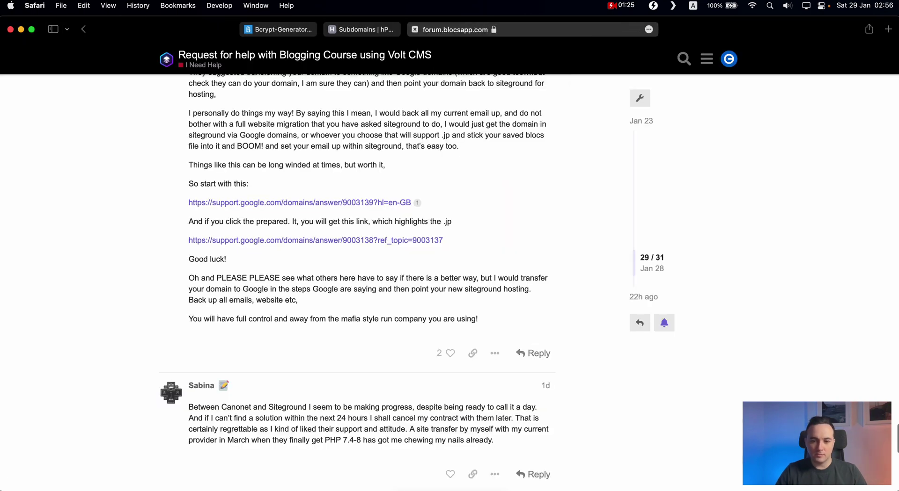
Step: Duplicate Writer - Volt CMS.bloc in the course folder and open the copy in Blocs
key(super+Tab)
click(535, 241)
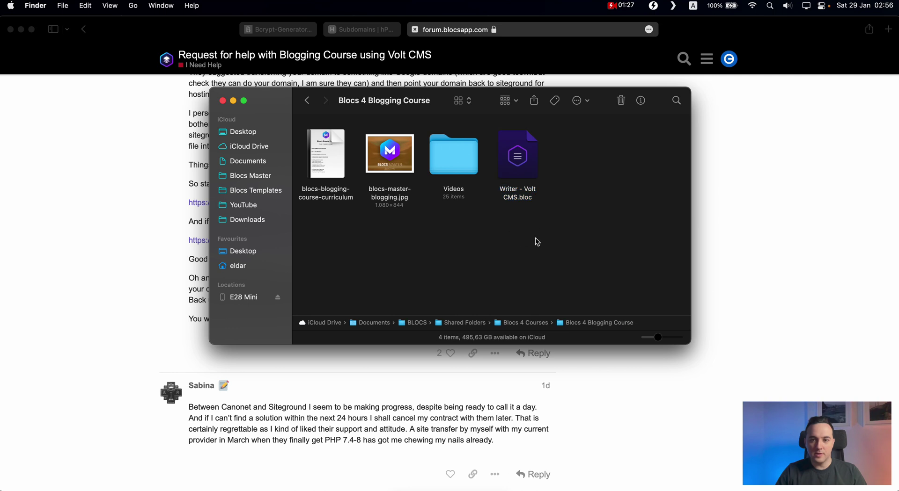
click(514, 175)
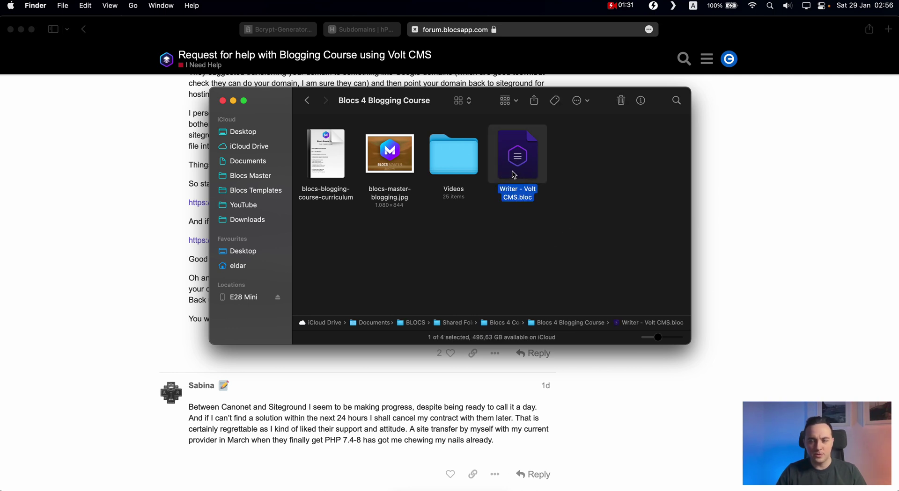
key(super+d)
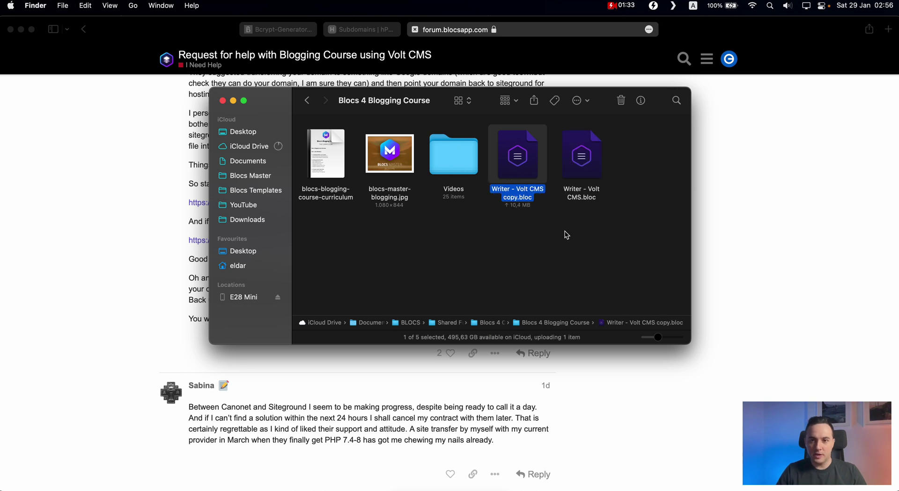
double_click(518, 166)
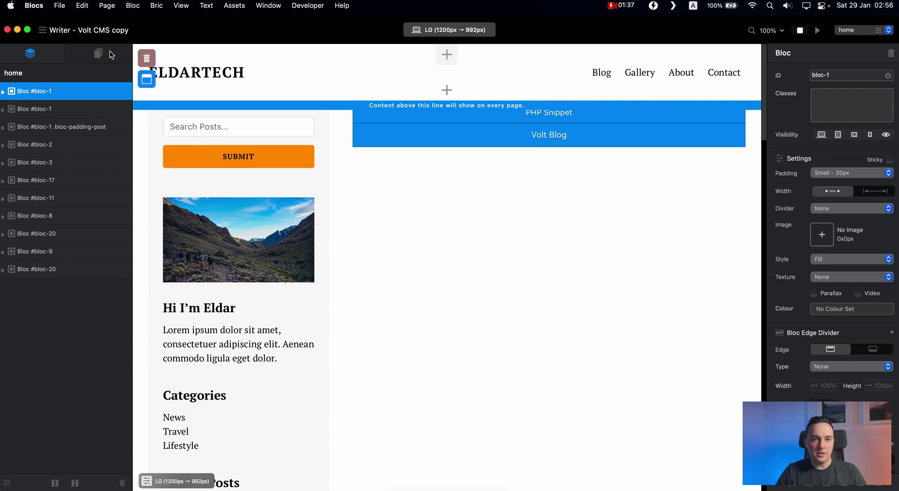
Step: Set the project's web address to test-volt.blocstemplates.com and close Project Settings
click(43, 30)
click(429, 220)
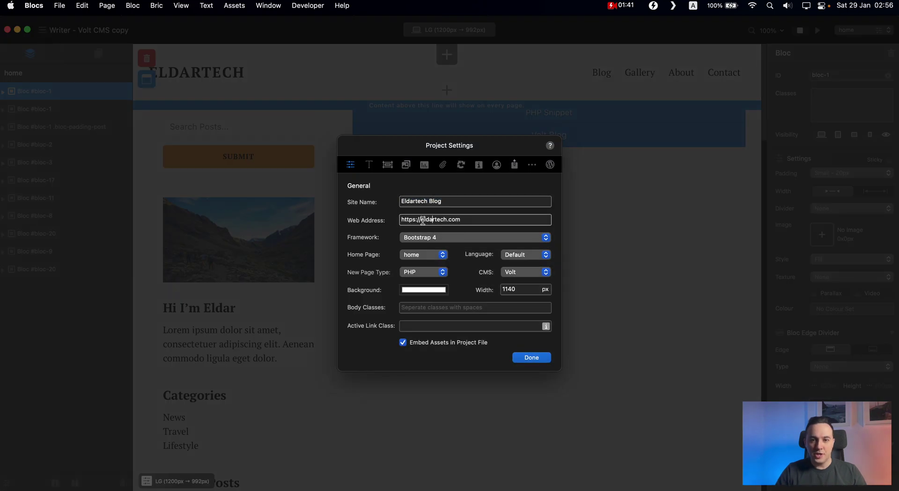
drag(420, 220, 461, 219)
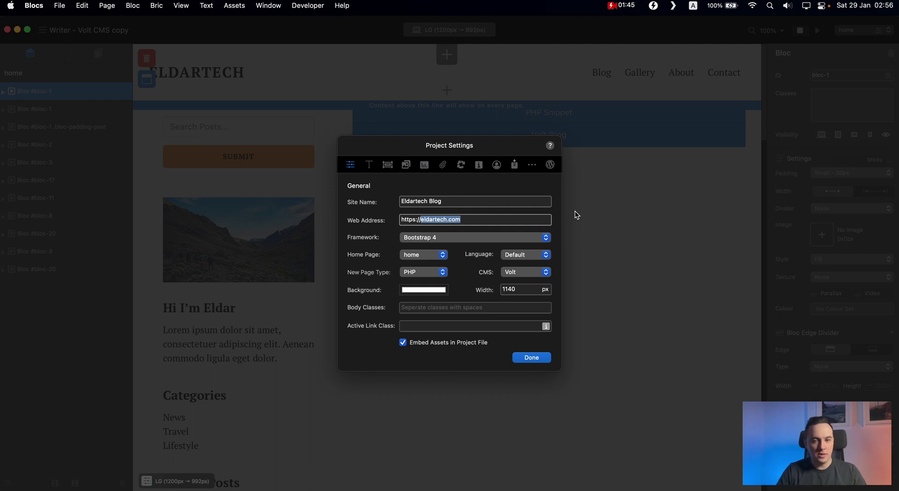
text(test-volt)
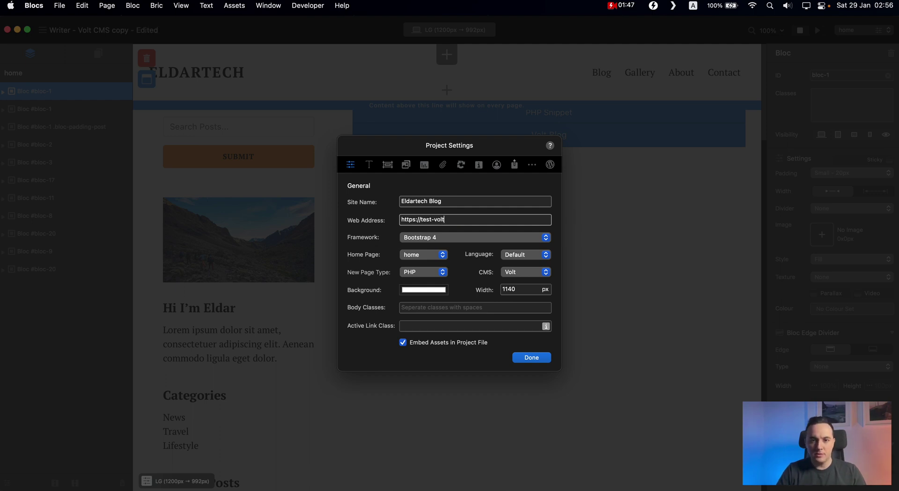
text(.blocstemplates.com)
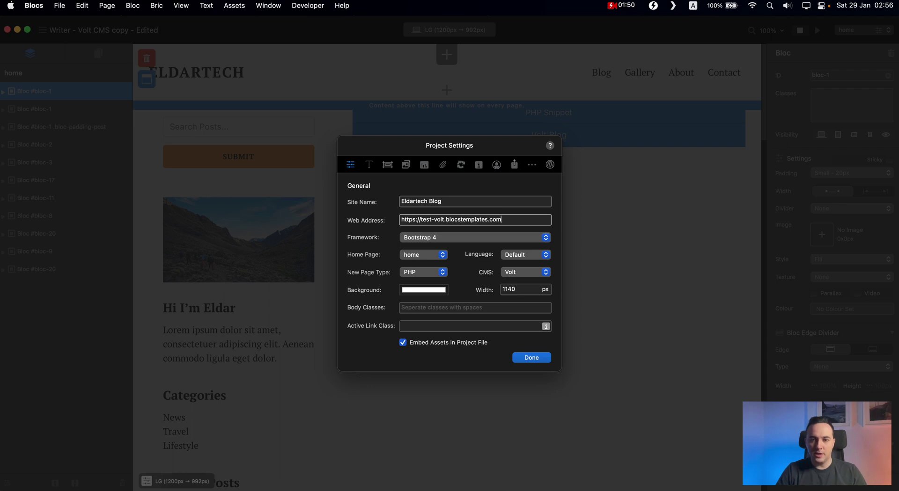
key(Return)
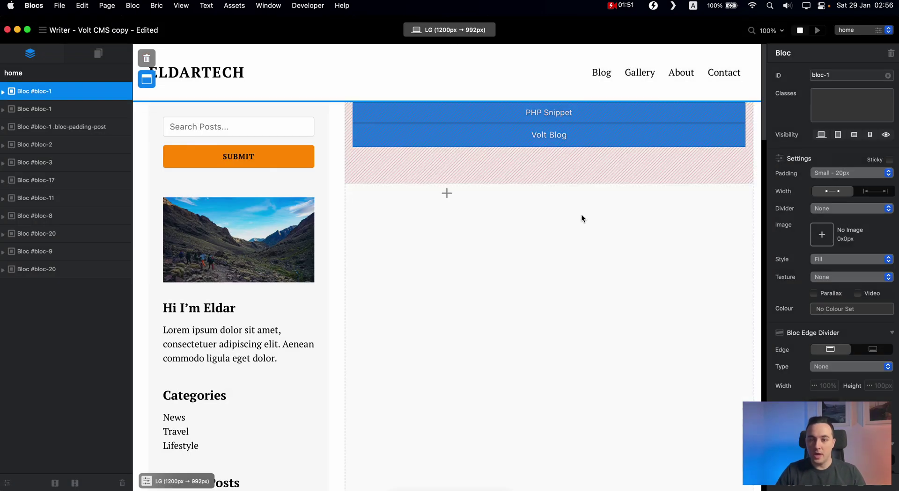
scroll(582, 217, down, 20)
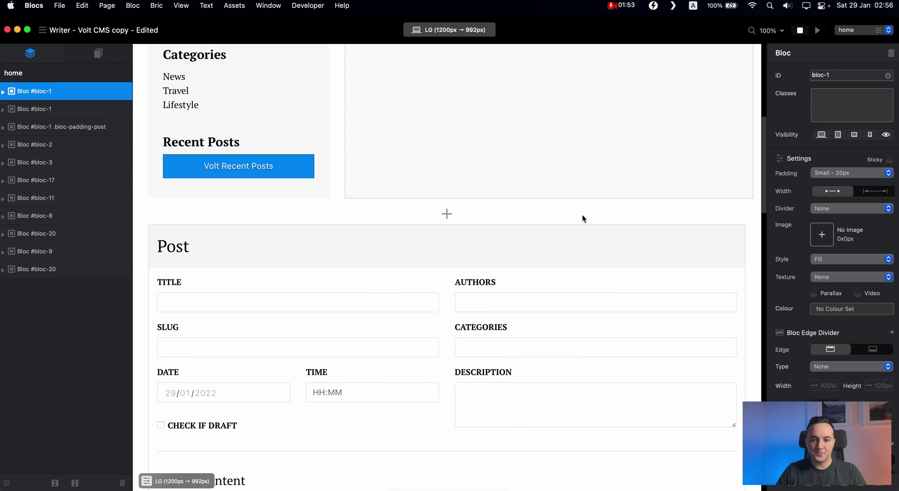
scroll(586, 234, down, 10)
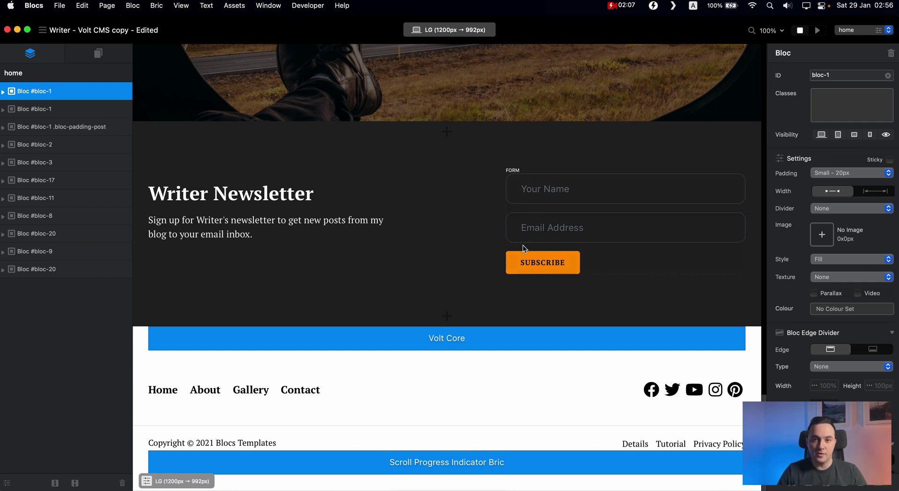
Step: Replace the Volt Core block's User 1 login name with the new username
click(440, 338)
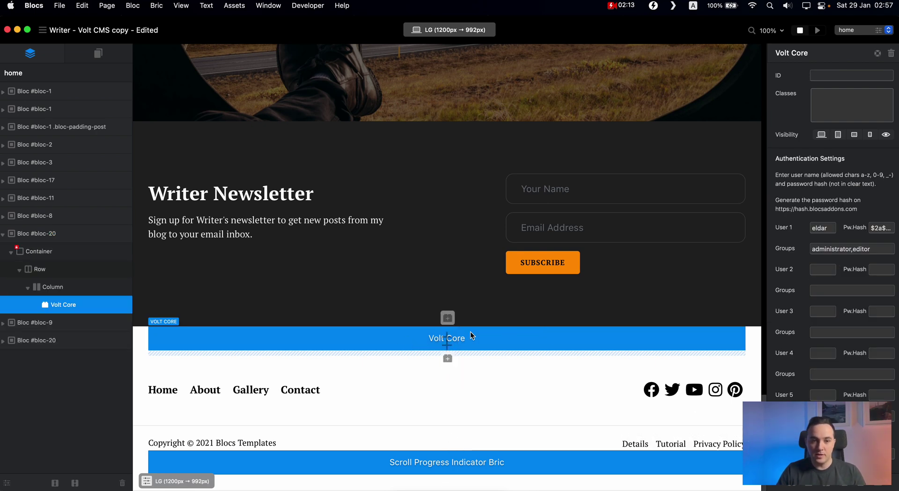
click(827, 227)
click(882, 228)
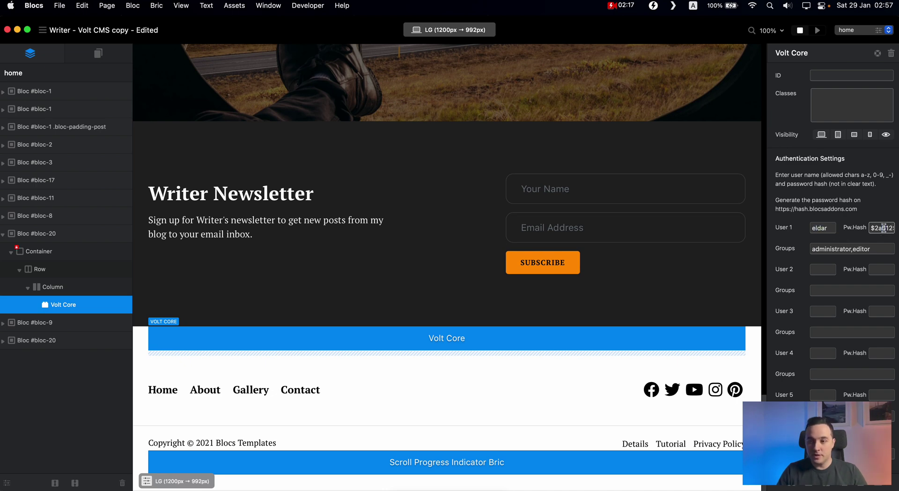
double_click(823, 233)
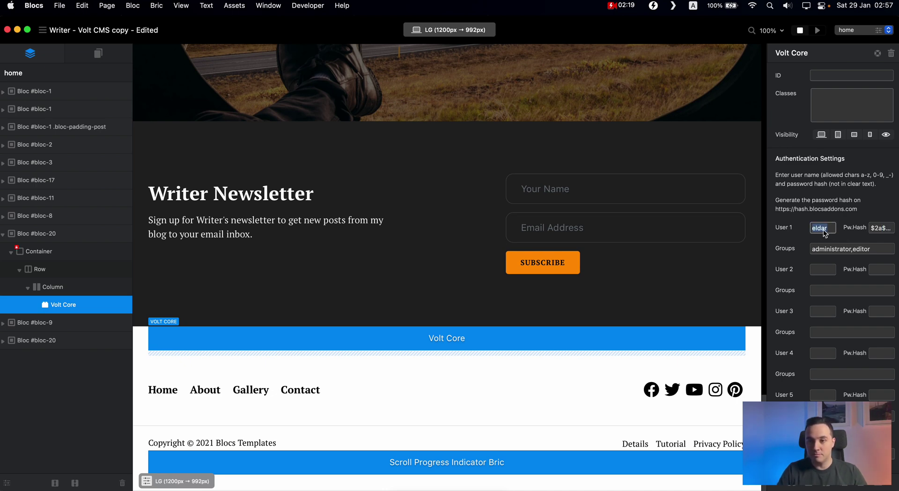
text(sabina)
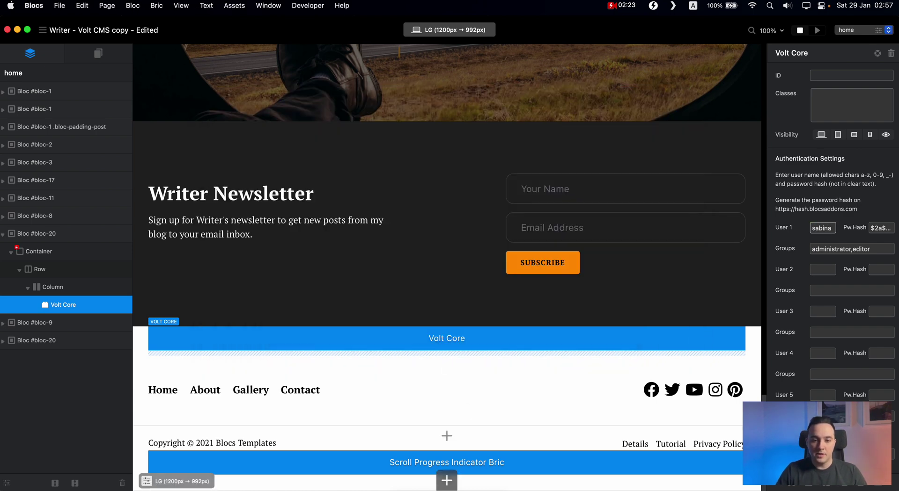
key(super+Tab)
Step: Generate a 12-round bcrypt hash of the user's password on Bcrypt-Generator.com and select it
click(373, 30)
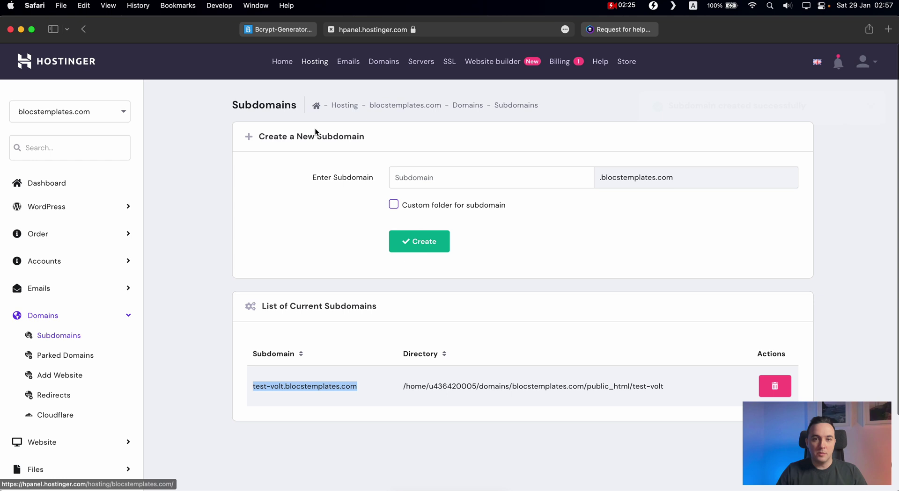
click(287, 28)
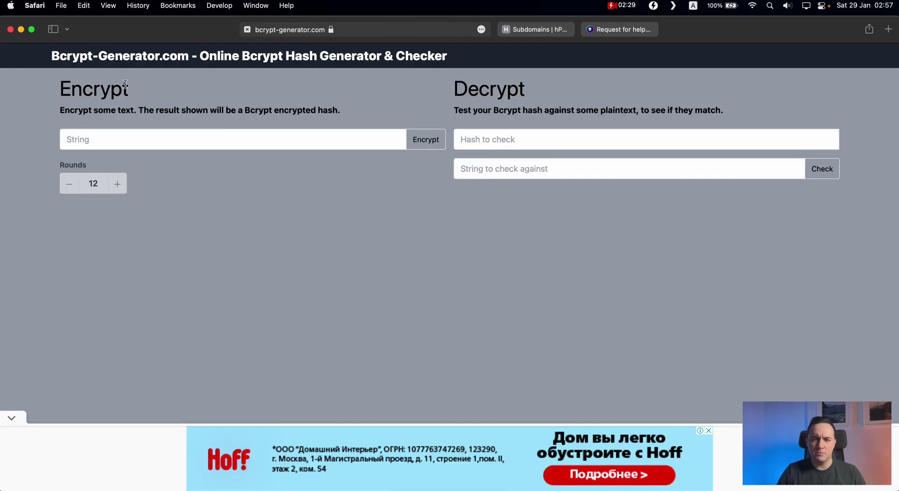
click(143, 141)
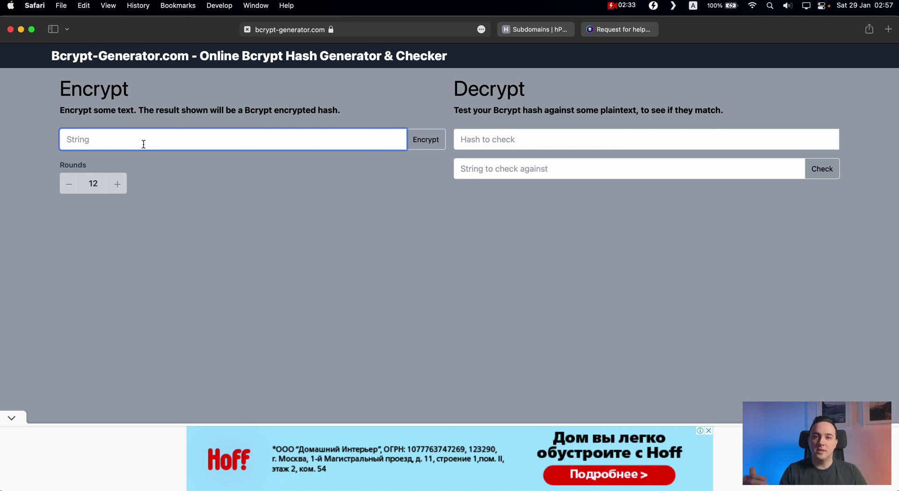
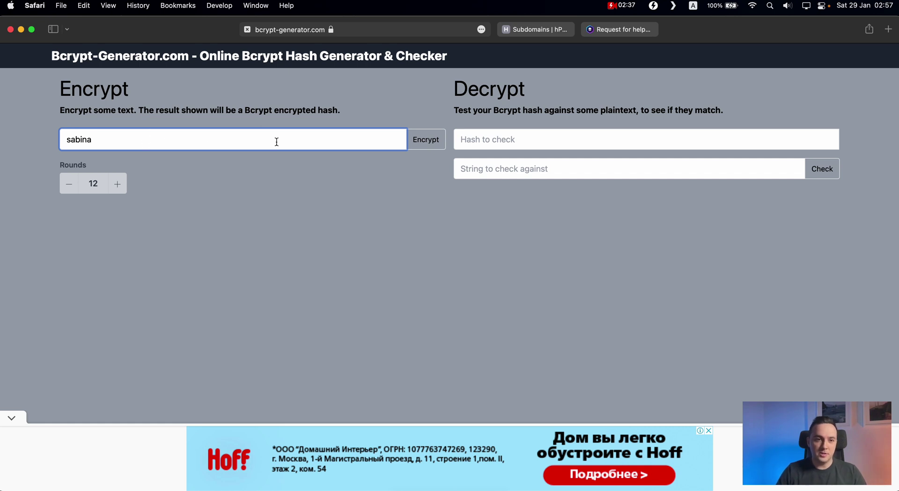
click(419, 146)
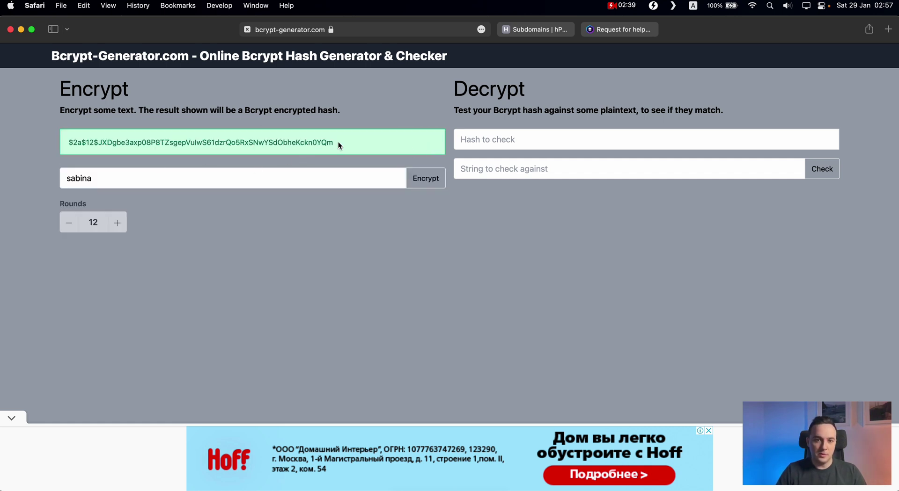
drag(337, 142, 63, 141)
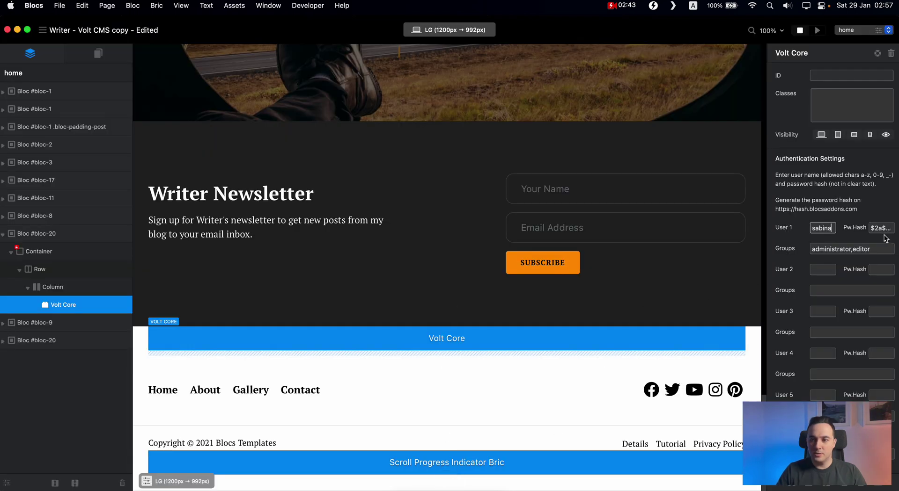
Step: Paste the generated hash into Volt Core User 1's Pw.Hash field, then begin a project export
click(887, 230)
key(super+a)
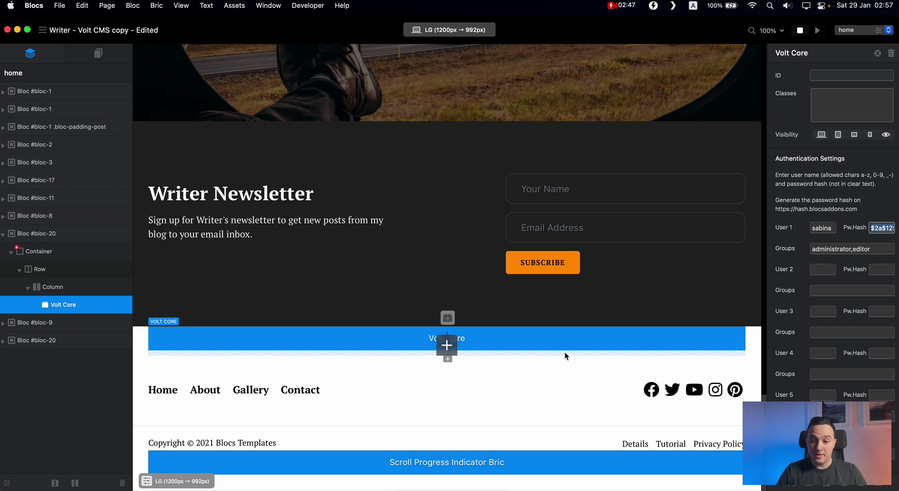
scroll(564, 352, up, 15)
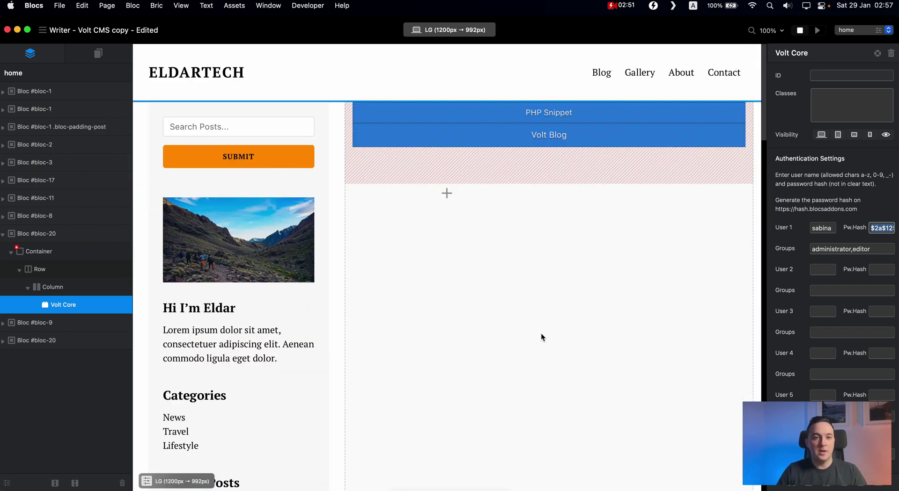
key(super+e)
click(533, 323)
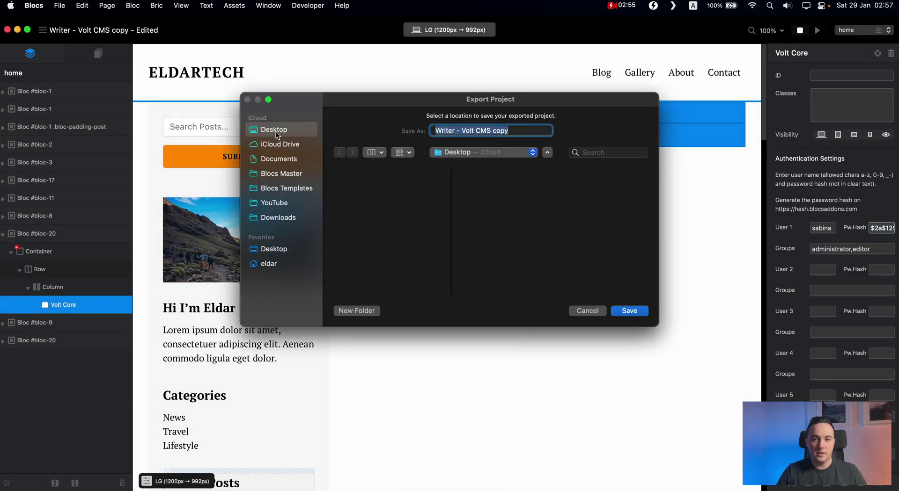
Step: Cancel the export and change the ELDARTECH logo text to VOLT TEST
click(593, 315)
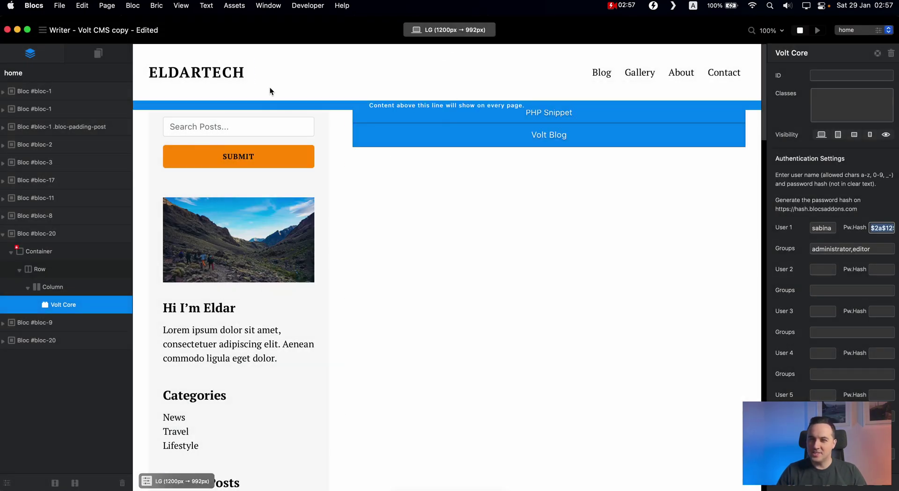
double_click(196, 70)
text(VOLT C)
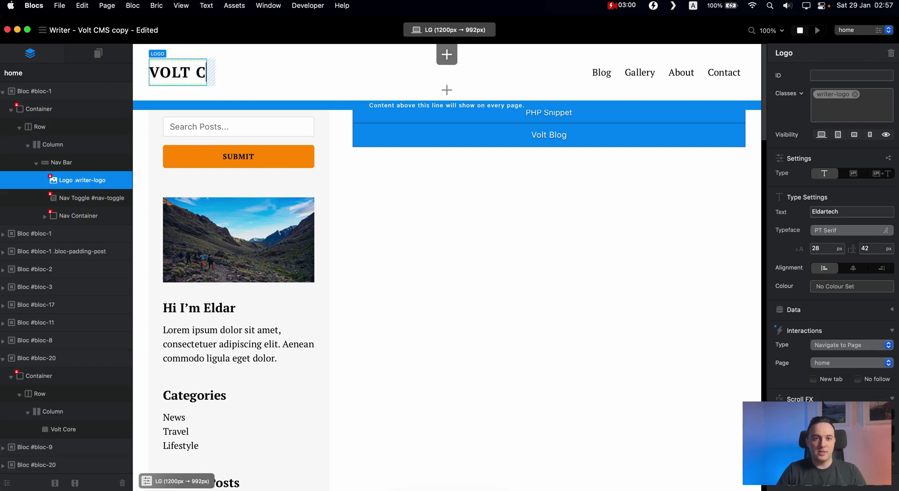
key(BackSpace)
text(TST)
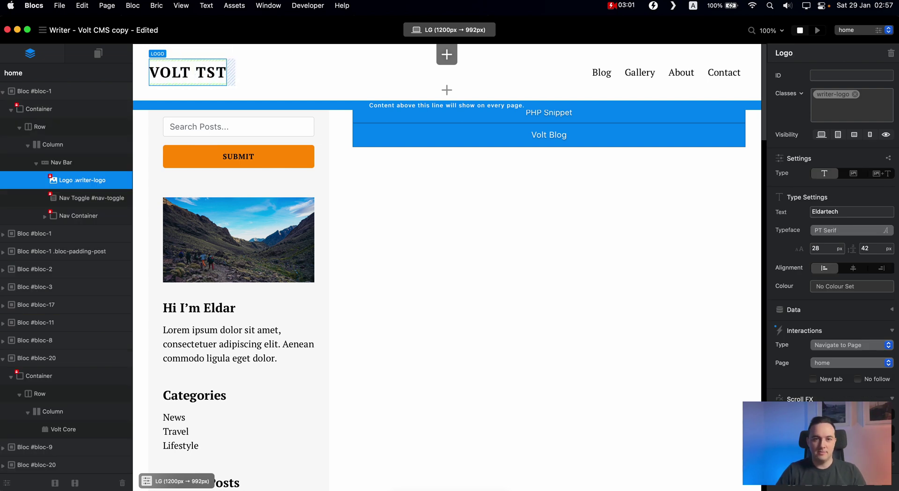
key(BackSpace)
key(BackSpace)
text(EST)
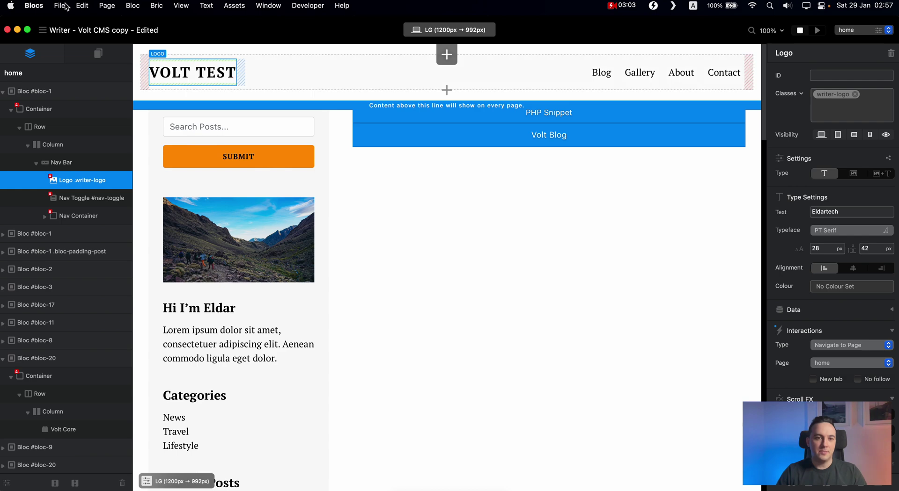
Step: Export the whole project as Writer - Volt CMS copy to the Desktop
click(60, 5)
mouse_move(88, 139)
click(210, 151)
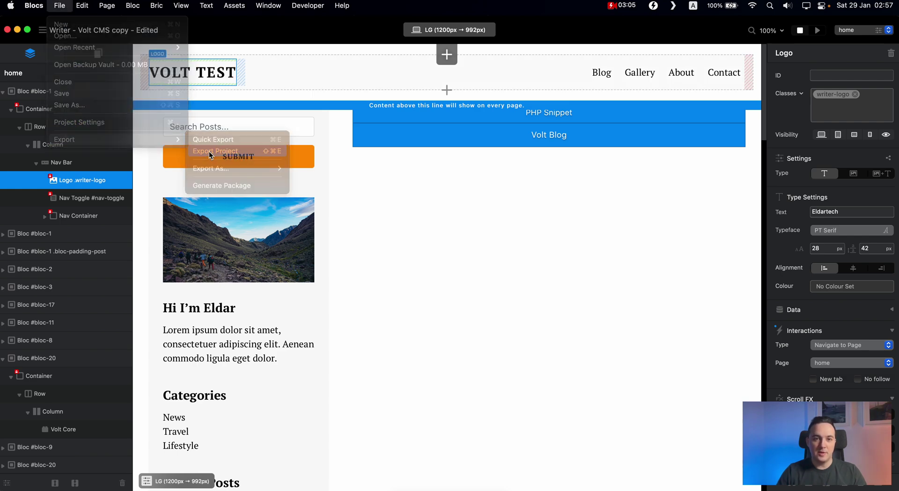
click(524, 321)
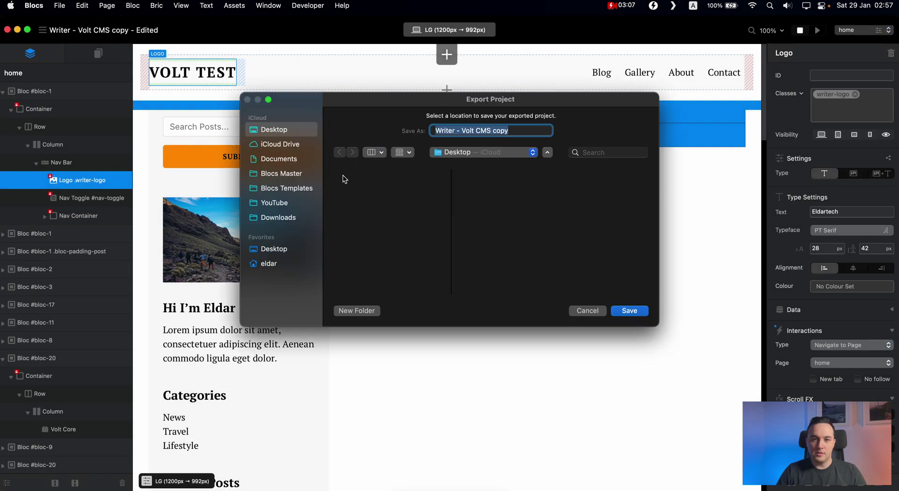
click(631, 309)
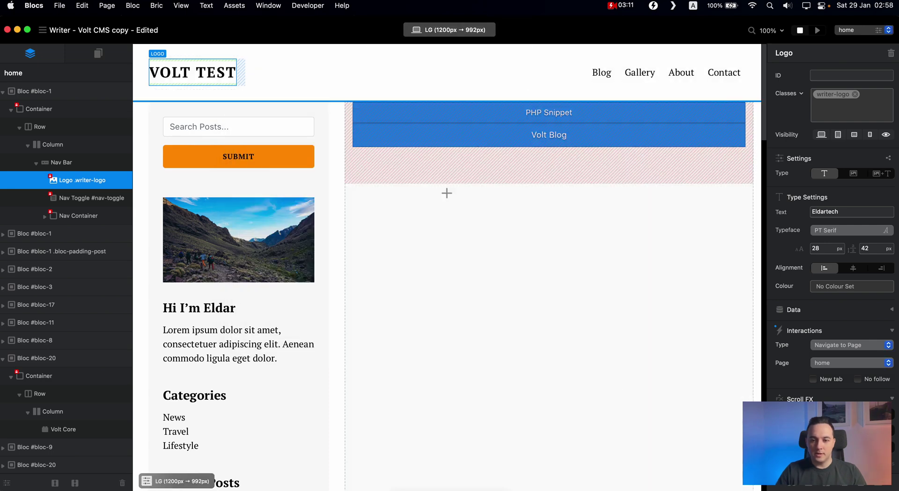
Step: Connect Transmit to the Blocs Templates server and open its public_html folder
key(super+Tab)
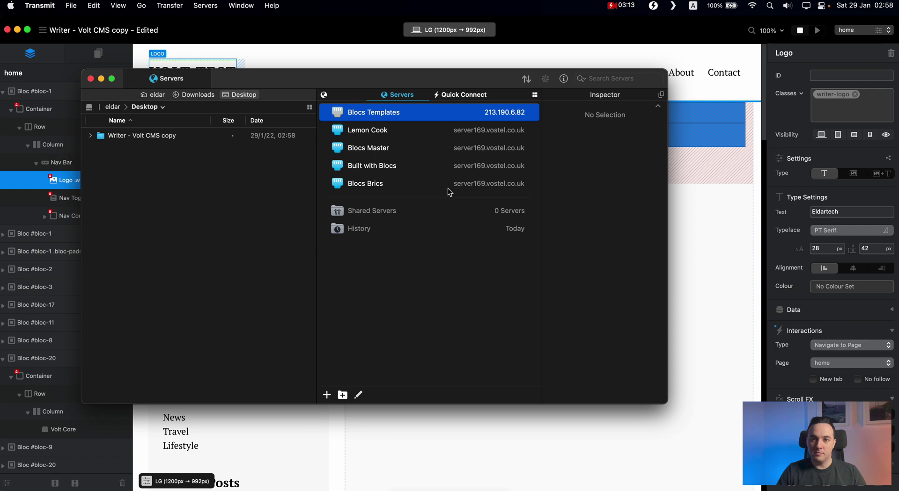
drag(444, 90, 514, 111)
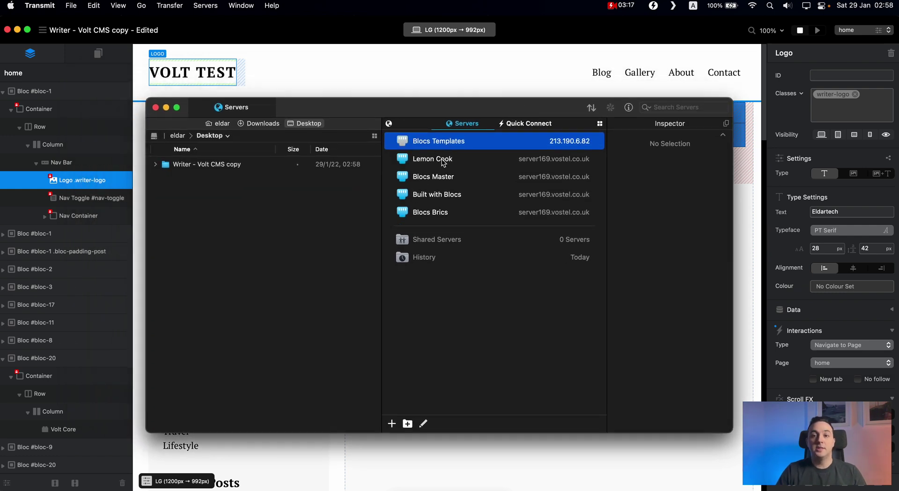
double_click(446, 144)
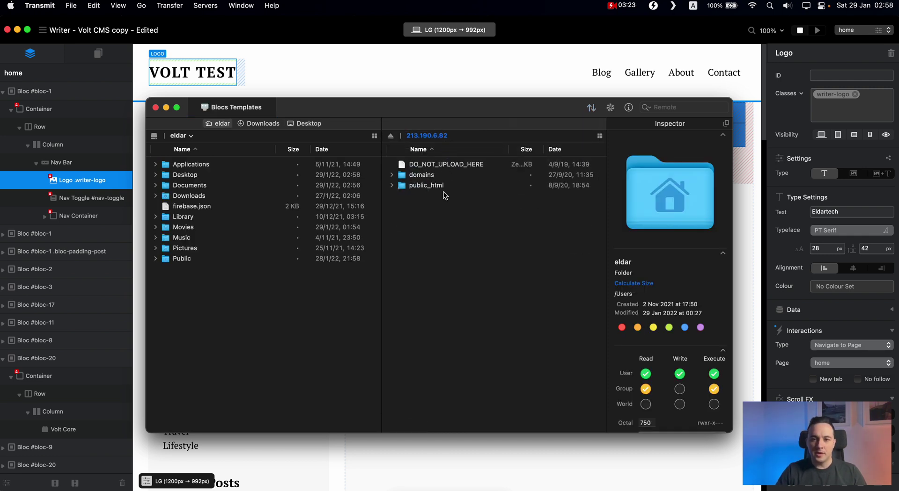
double_click(434, 186)
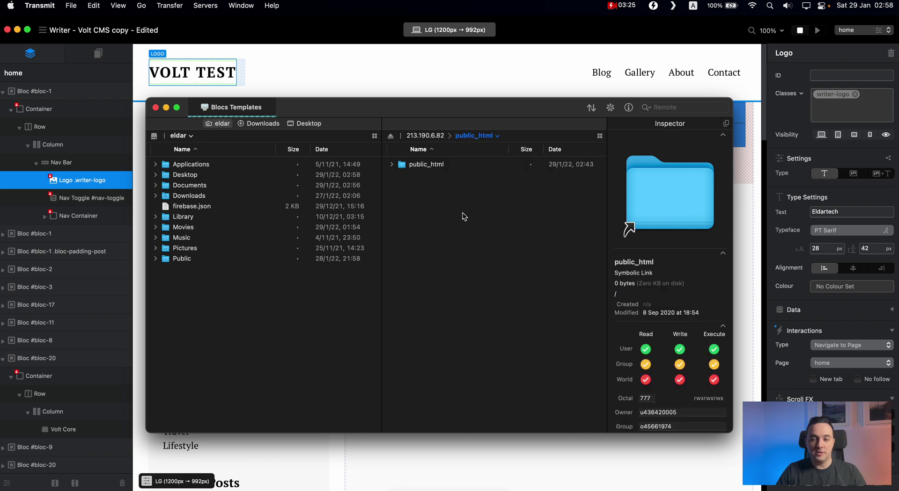
Step: In the domain's public_html, locate and select the test-volt folder
double_click(442, 166)
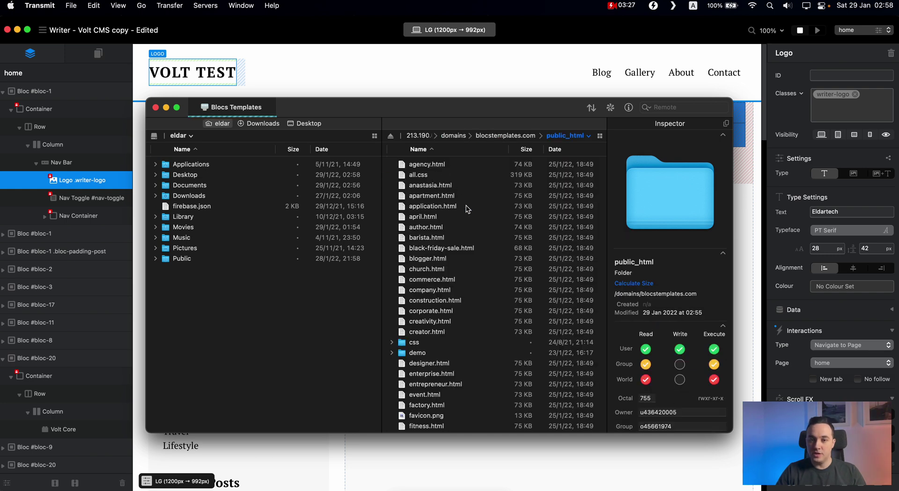
scroll(470, 259, down, 10)
scroll(473, 272, down, 10)
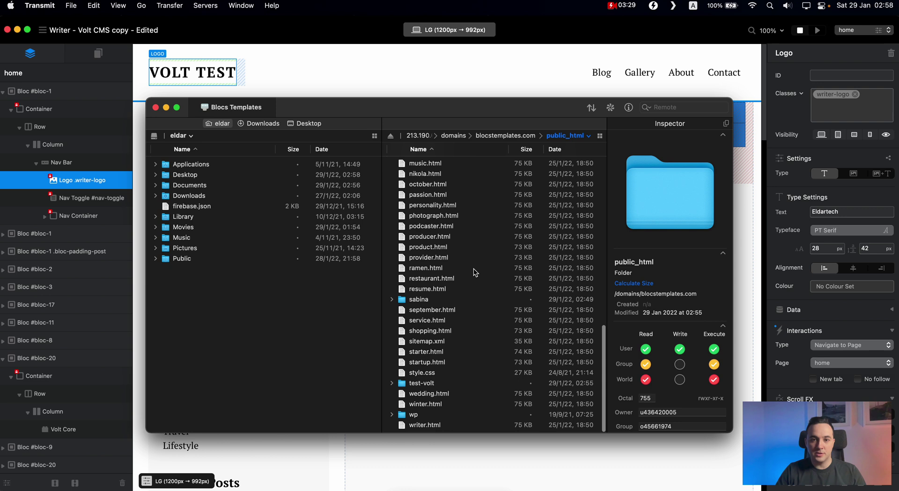
click(424, 385)
click(427, 302)
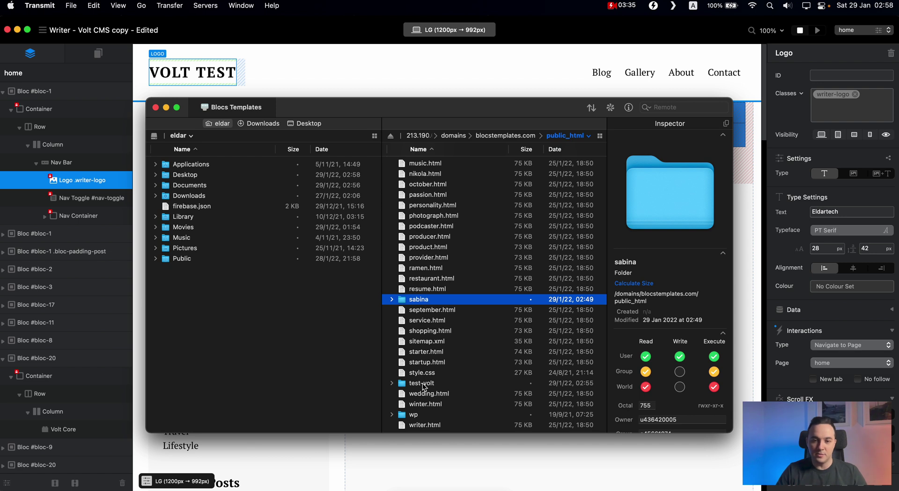
click(527, 386)
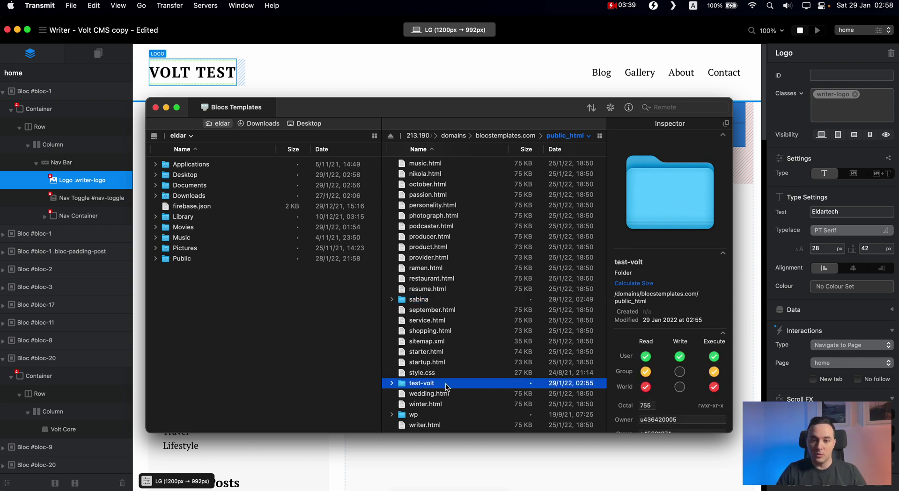
scroll(446, 379, up, 10)
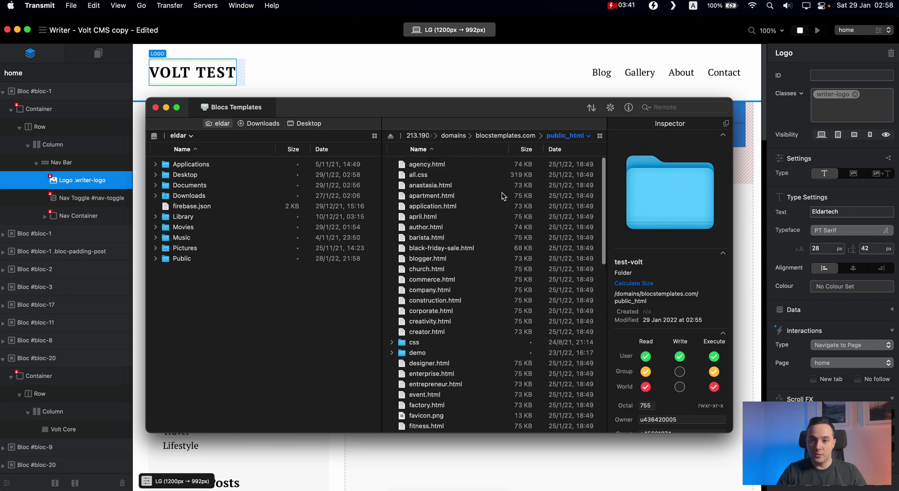
scroll(466, 331, down, 10)
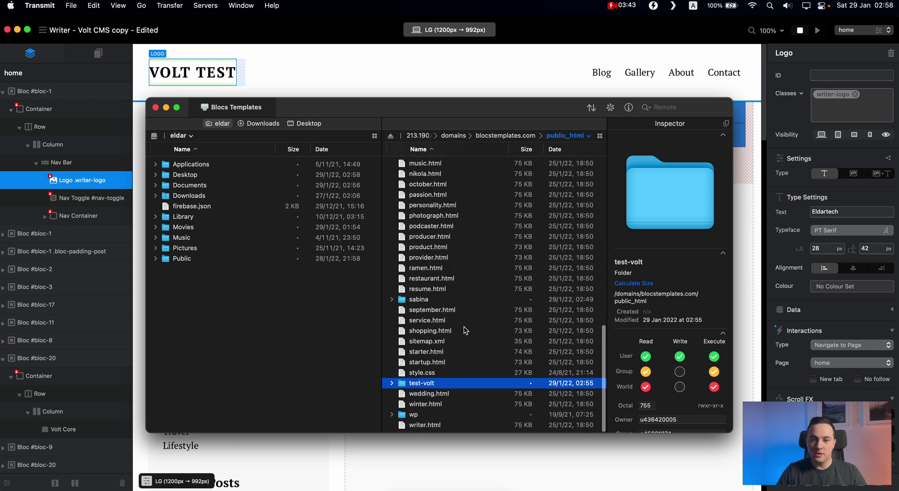
Step: Open the server's test-volt folder, leaving its default.php placeholder in place
double_click(433, 384)
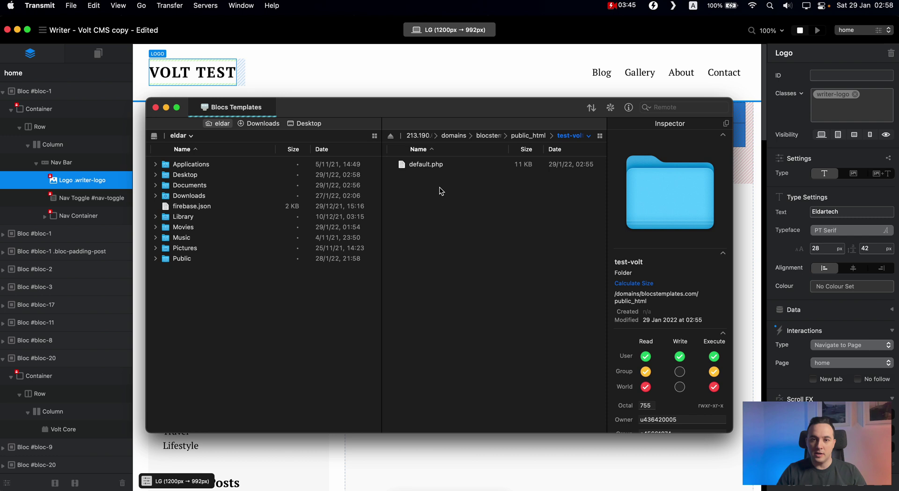
click(438, 166)
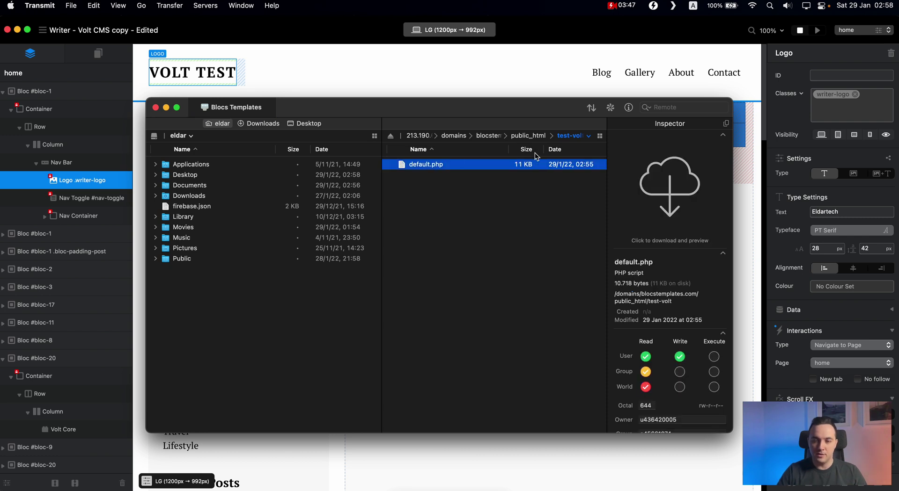
key(super+BackSpace)
key(Escape)
Step: Upload all 14 items of the local Writer - Volt CMS copy export into test-volt and check progress
double_click(190, 175)
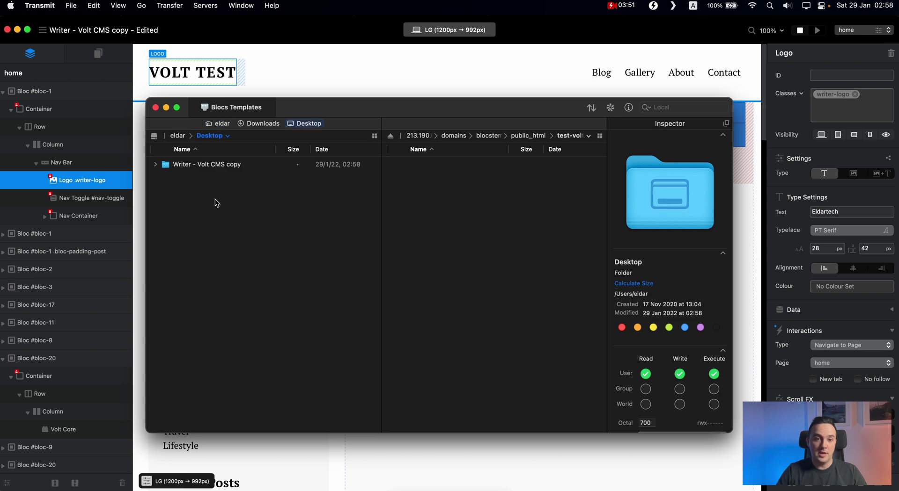
double_click(211, 166)
key(super+a)
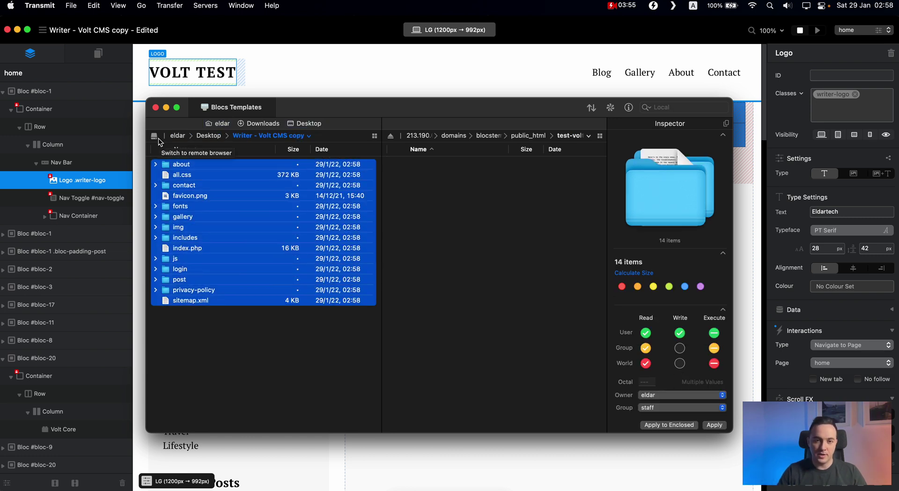
drag(185, 187, 495, 221)
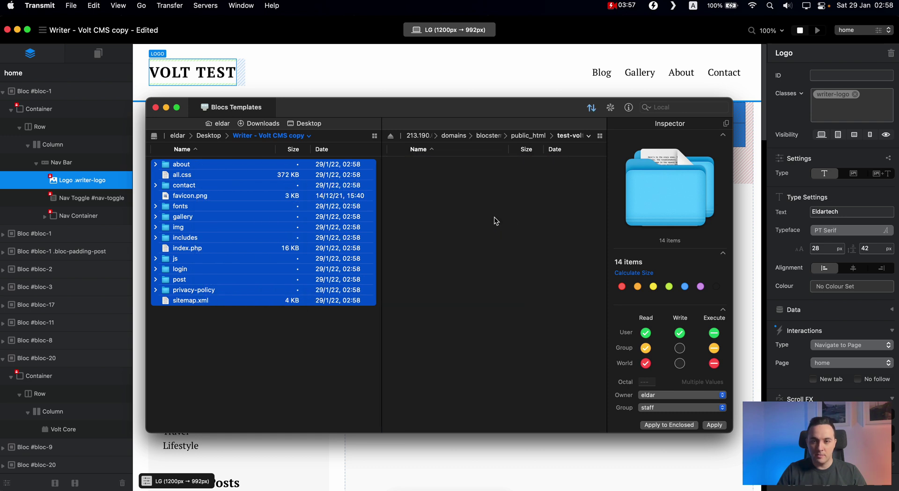
click(529, 137)
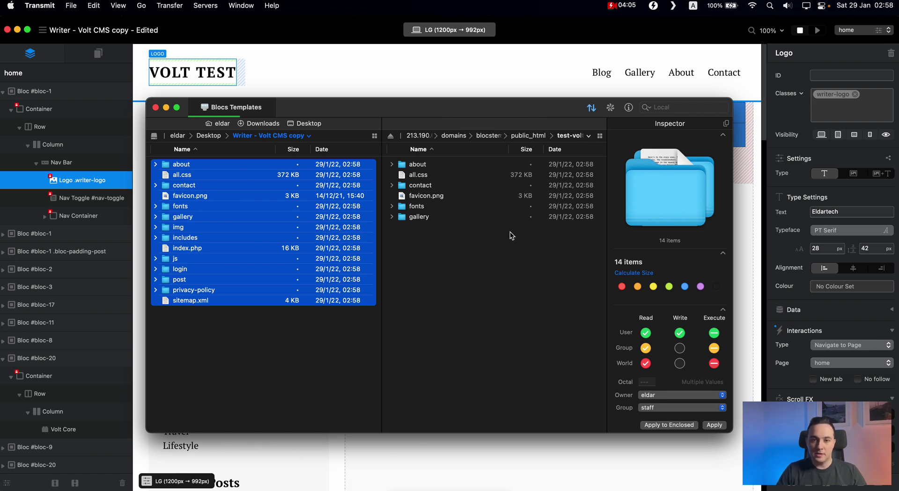
click(591, 108)
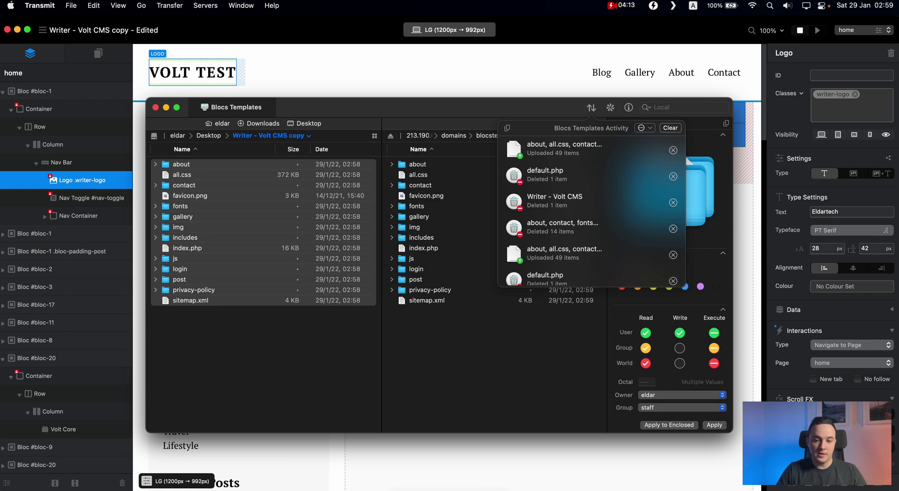
key(super+Tab)
Step: Load test-volt.blocstemplates.com in a new Safari tab
click(548, 31)
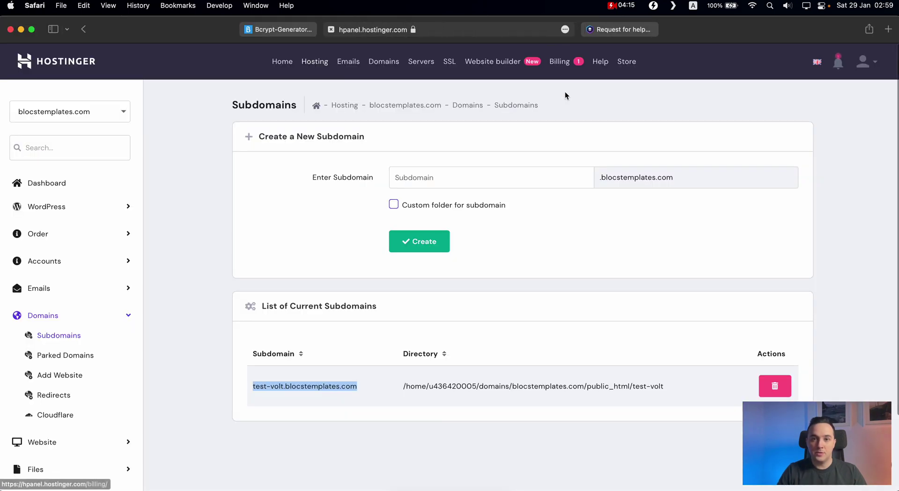
click(625, 30)
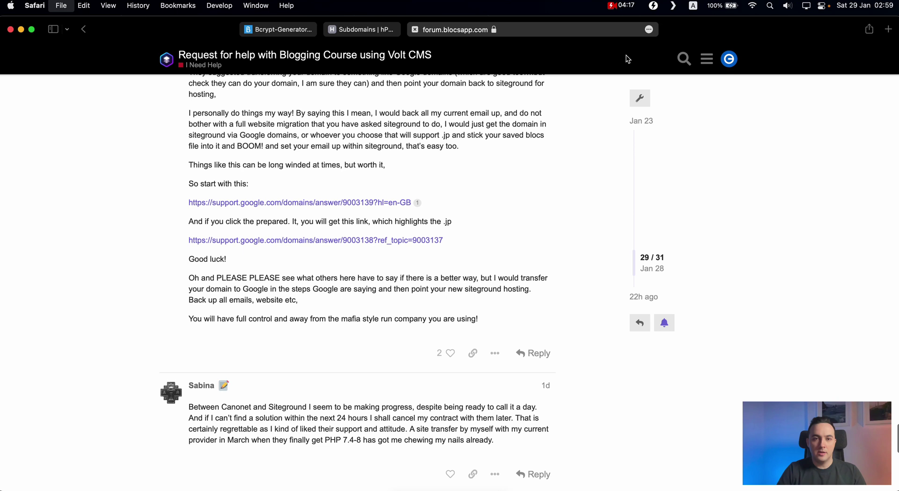
key(super+t)
text(test)
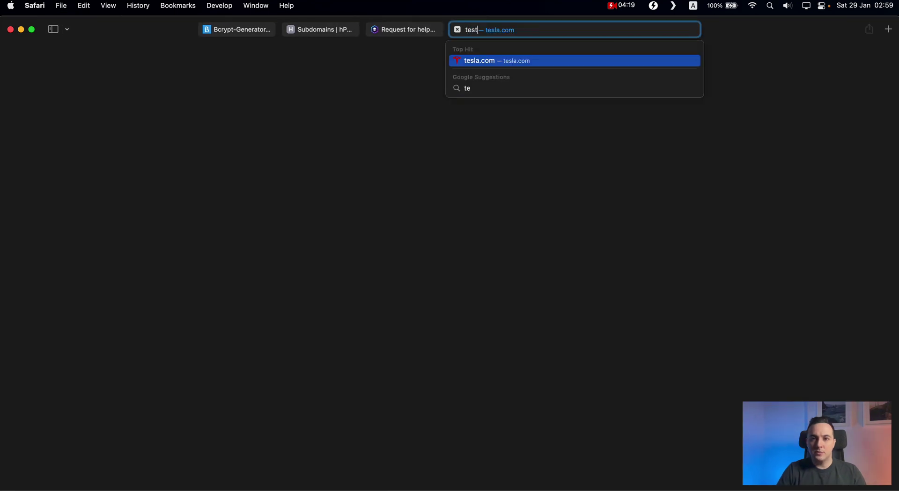
key(Right)
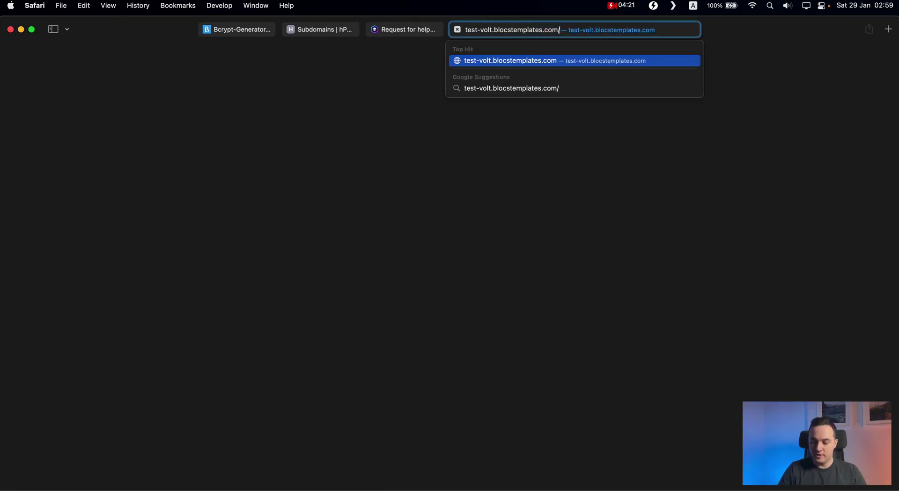
key(Return)
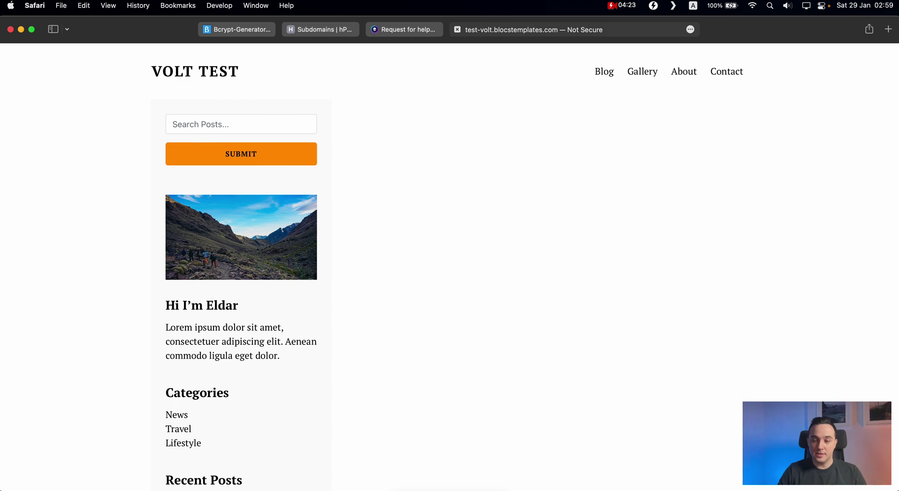
Step: Browse the live site's home, Gallery and About pages, then follow the tent photo to the blog
scroll(505, 192, down, 10)
scroll(510, 180, up, 5)
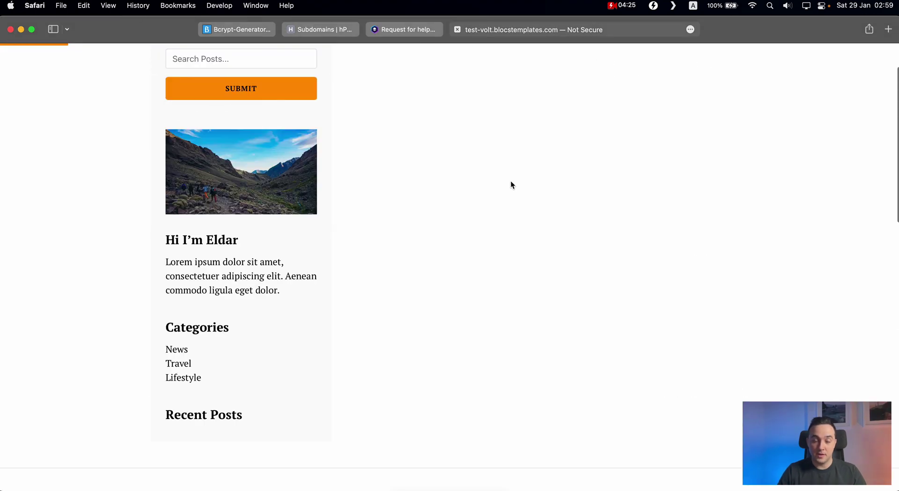
scroll(510, 181, down, 15)
click(510, 182)
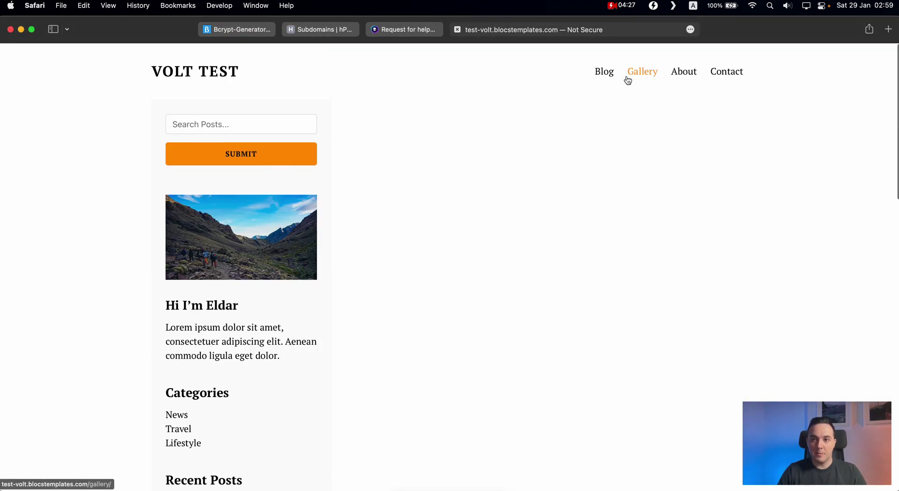
click(611, 90)
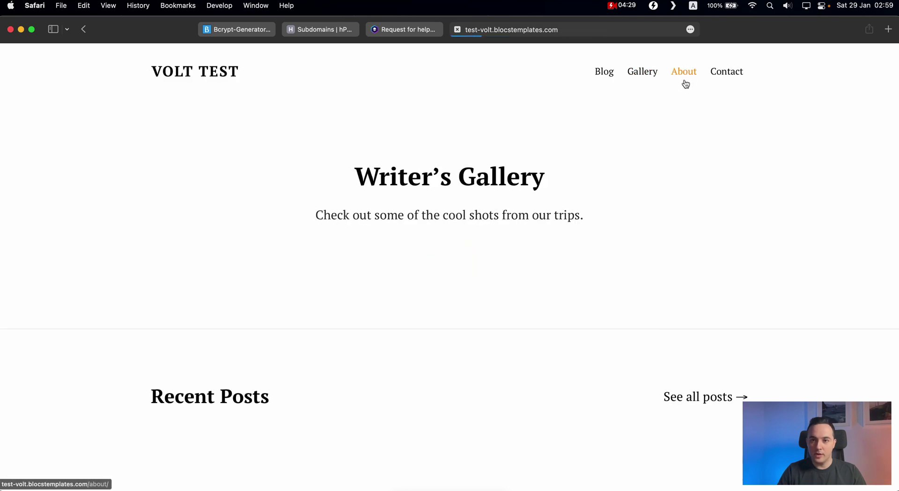
click(684, 84)
click(743, 211)
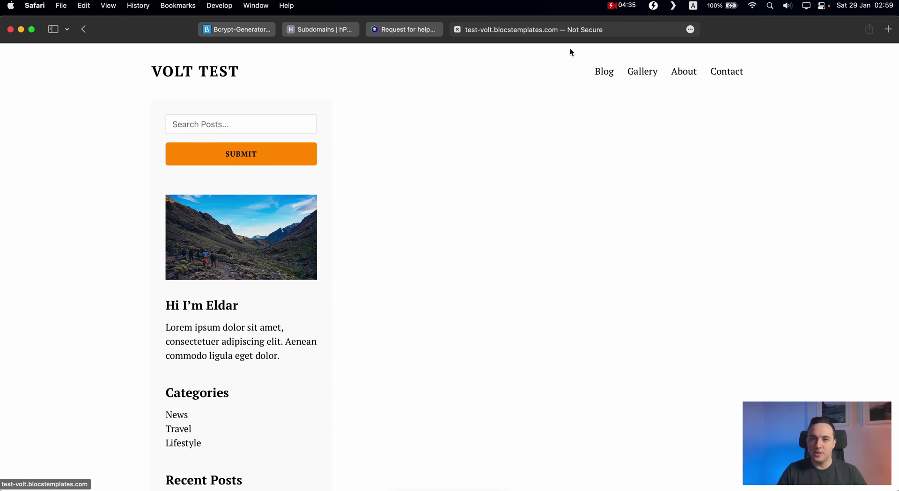
Step: Append /volt to the site address to load the Volt login page
click(588, 33)
click(601, 30)
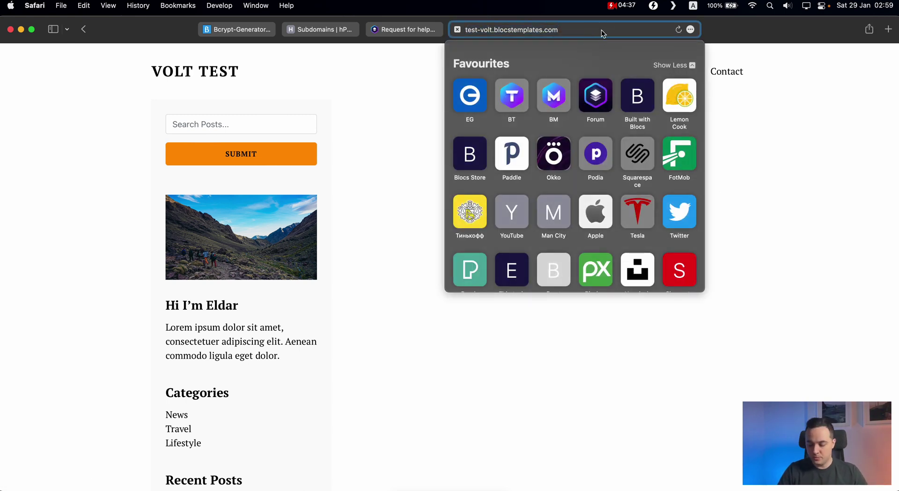
text(/)
text(volt)
key(Return)
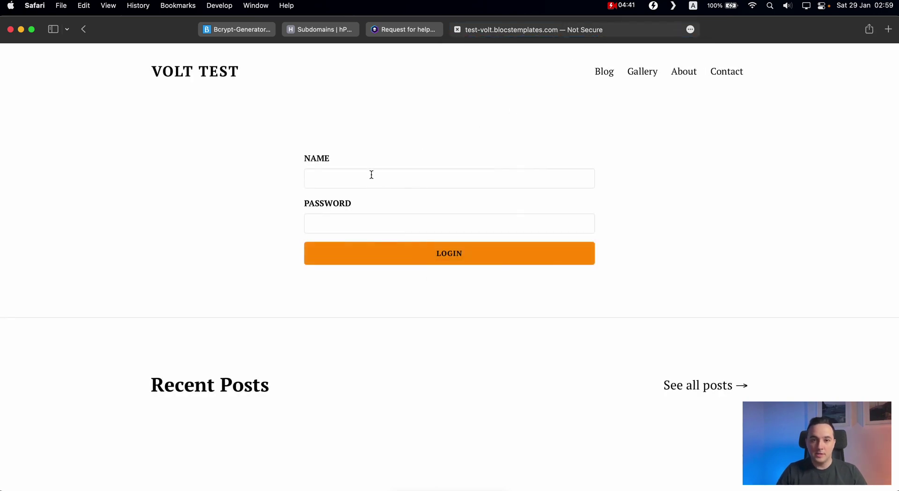
Step: Log in to Volt CMS with the admin username and password, declining to save the password
click(371, 175)
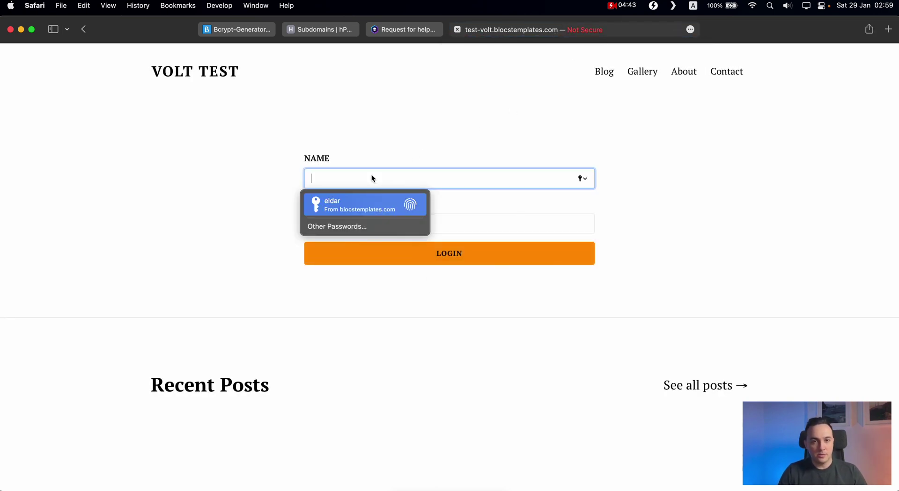
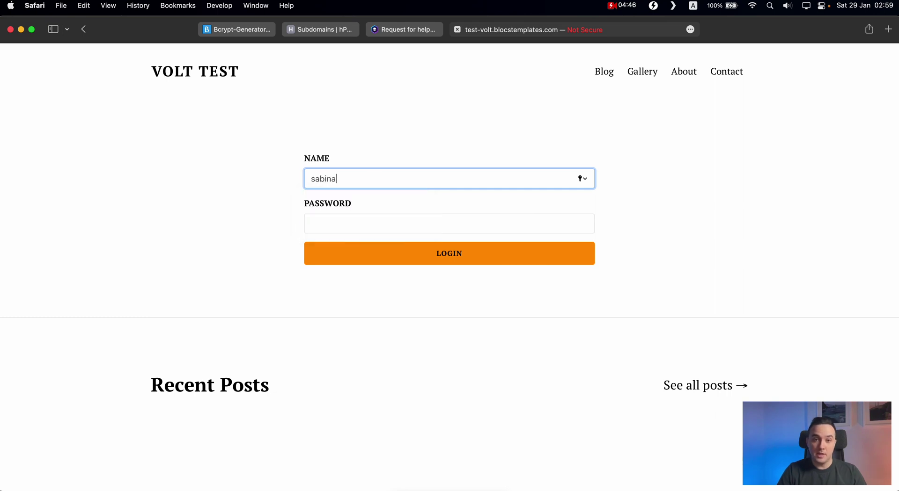
key(Tab)
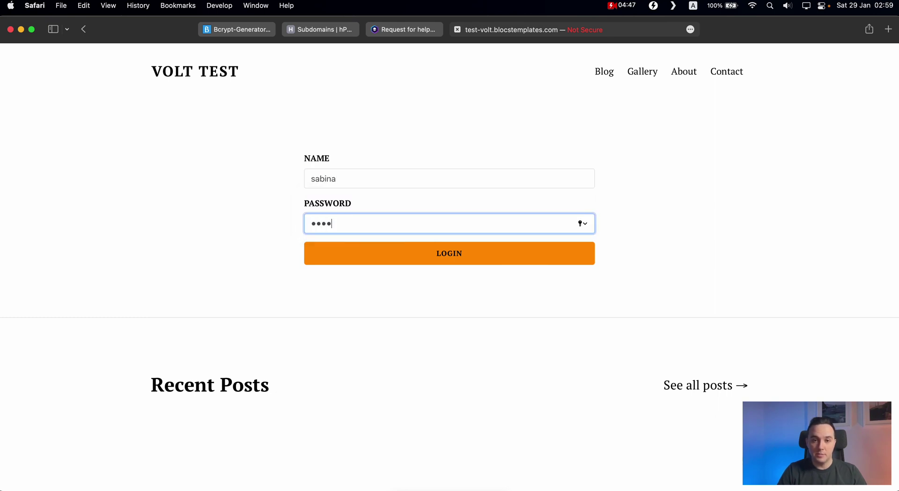
click(452, 255)
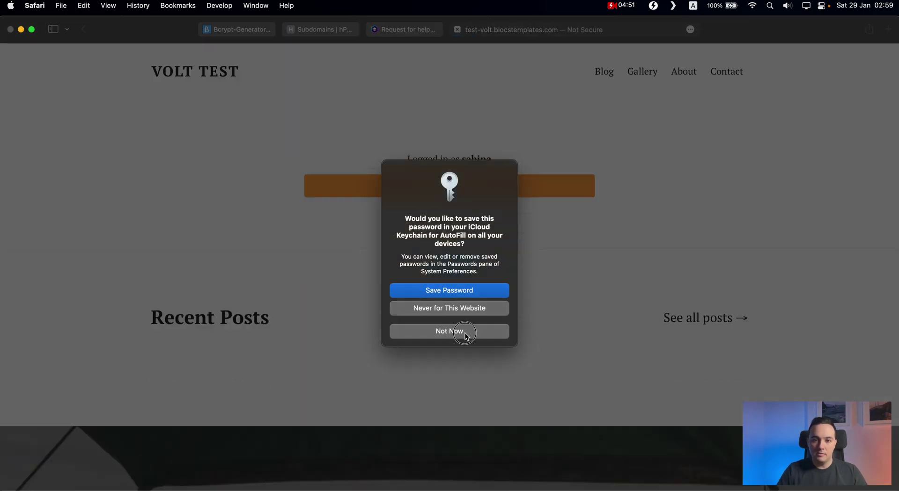
click(464, 327)
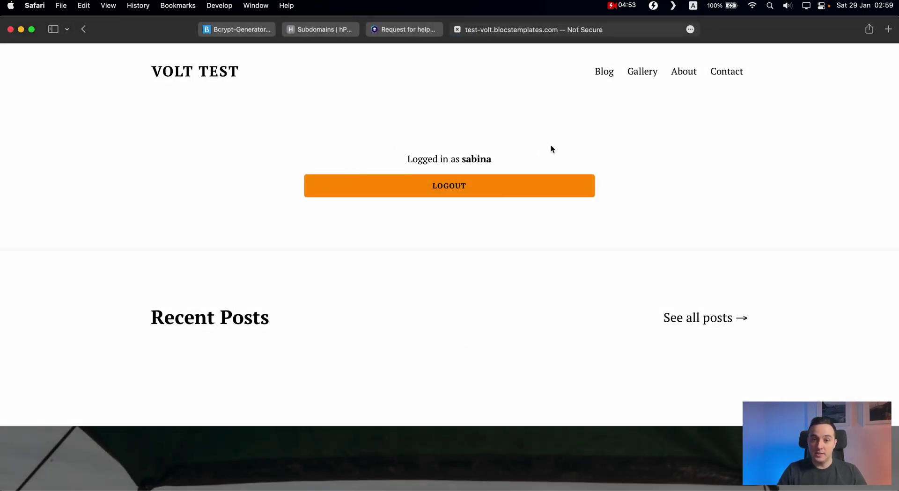
Step: In Transmit, refresh the remote test-volt listing and inspect the new _cms folder
key(super+Tab)
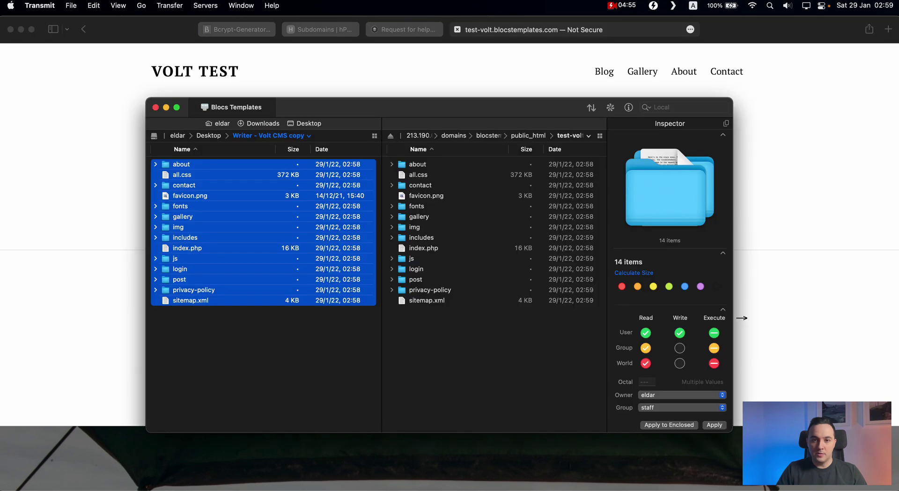
click(485, 397)
right_click(468, 371)
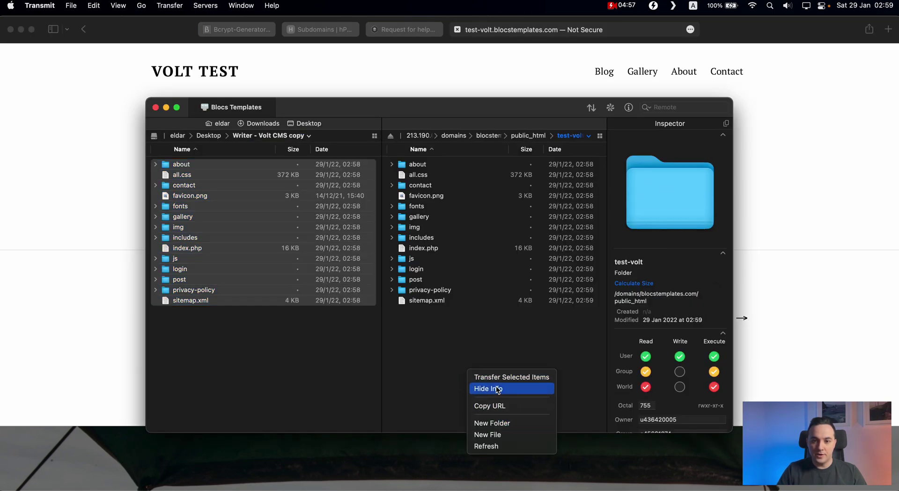
click(497, 447)
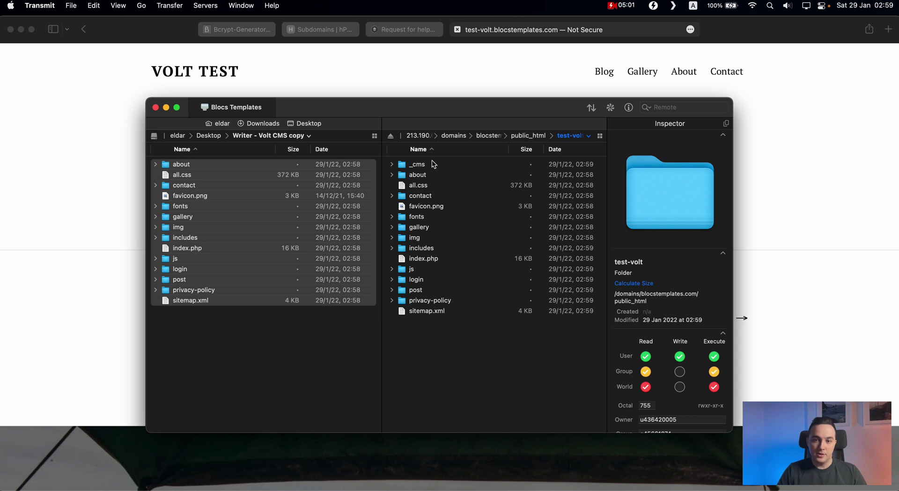
click(427, 164)
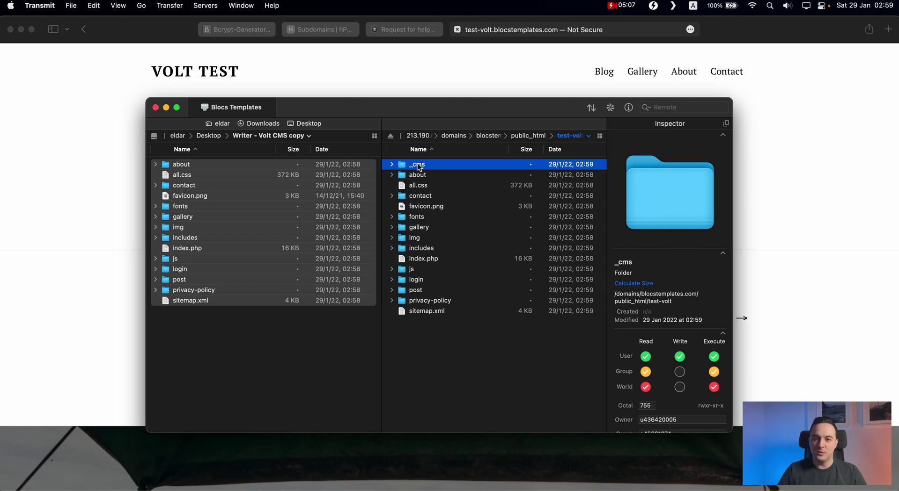
Step: From the blog page, create a post titled 'New Post for Sister Sabina' with description 'Descriton'
click(386, 87)
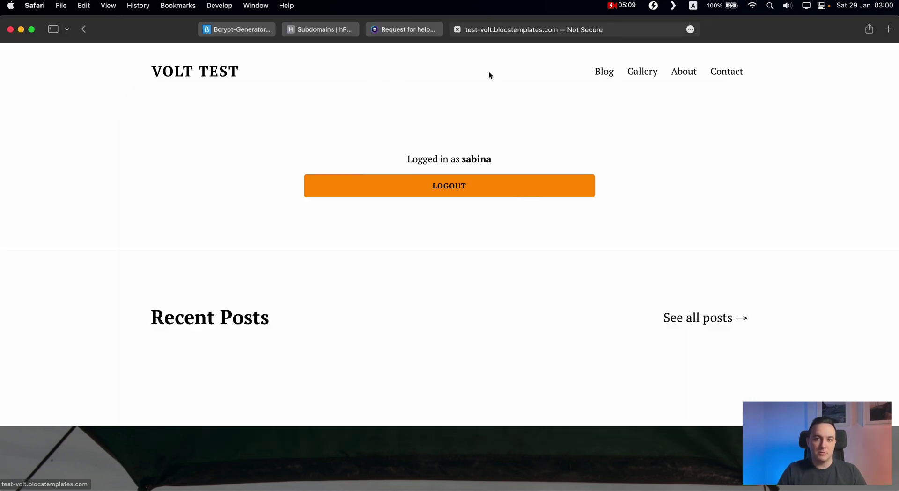
click(232, 70)
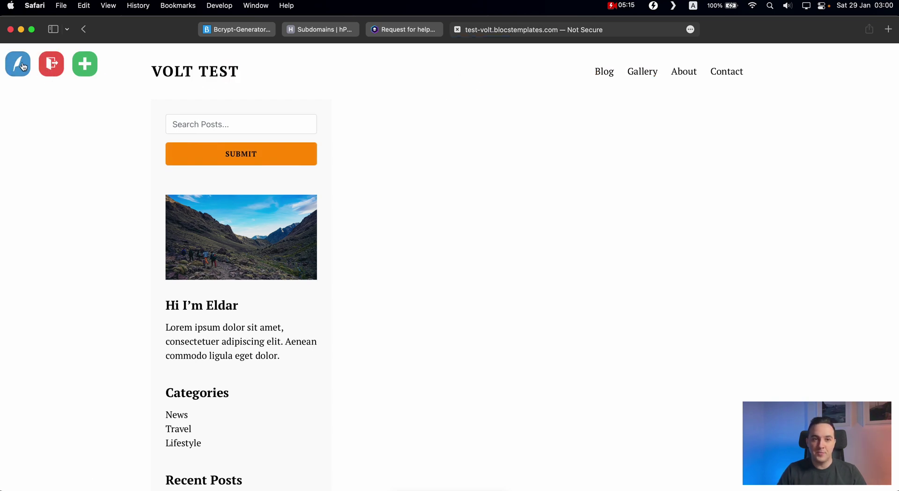
click(84, 69)
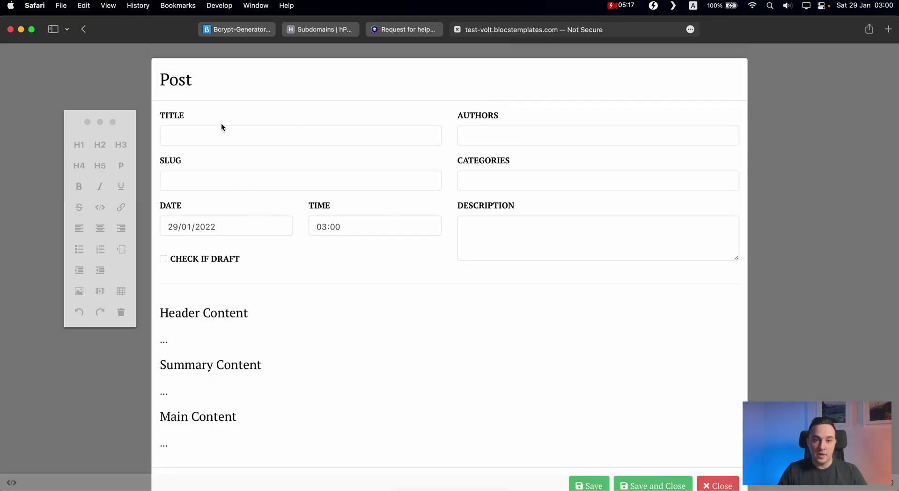
click(209, 139)
text(News)
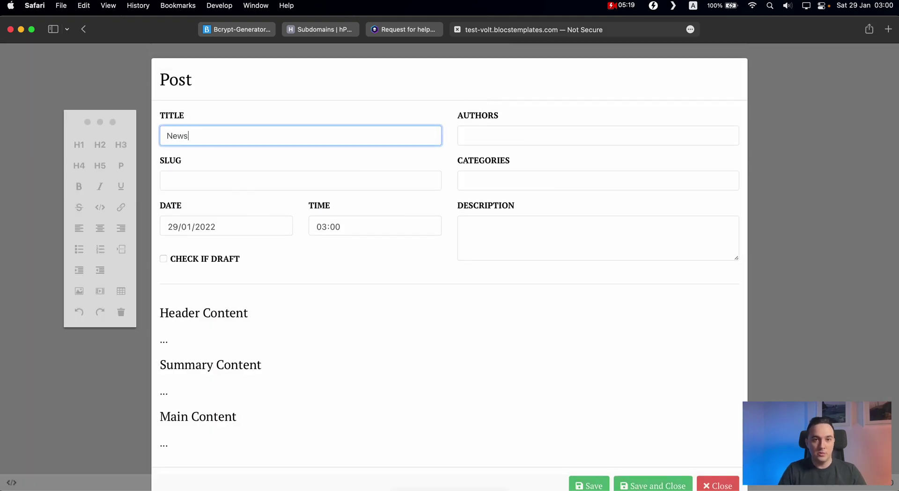
key(BackSpace)
click(286, 177)
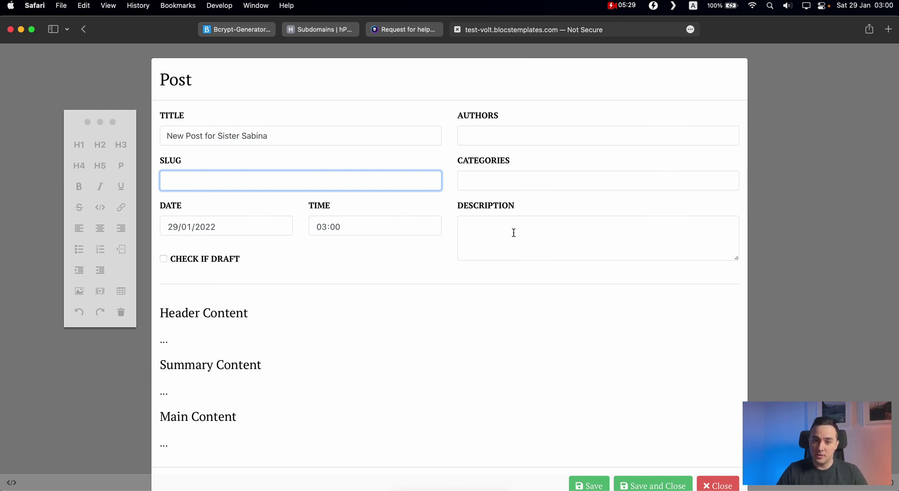
click(539, 227)
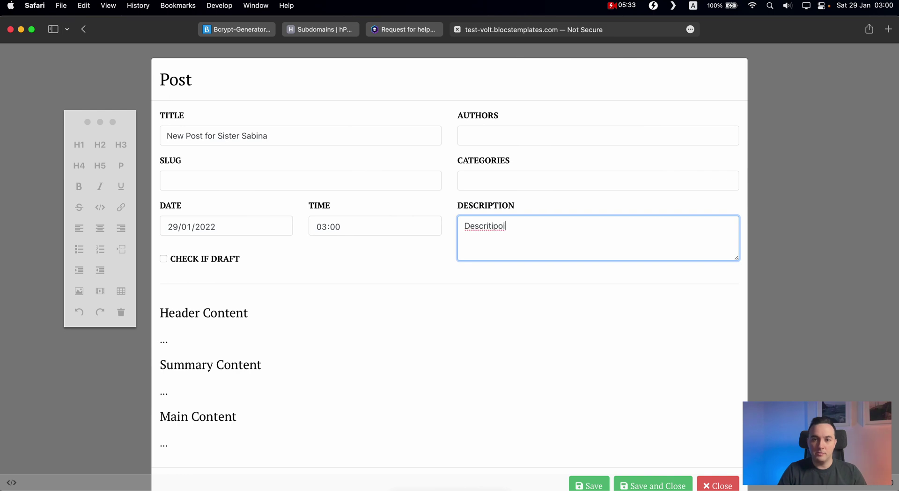
key(BackSpace)
key(BackSpace)
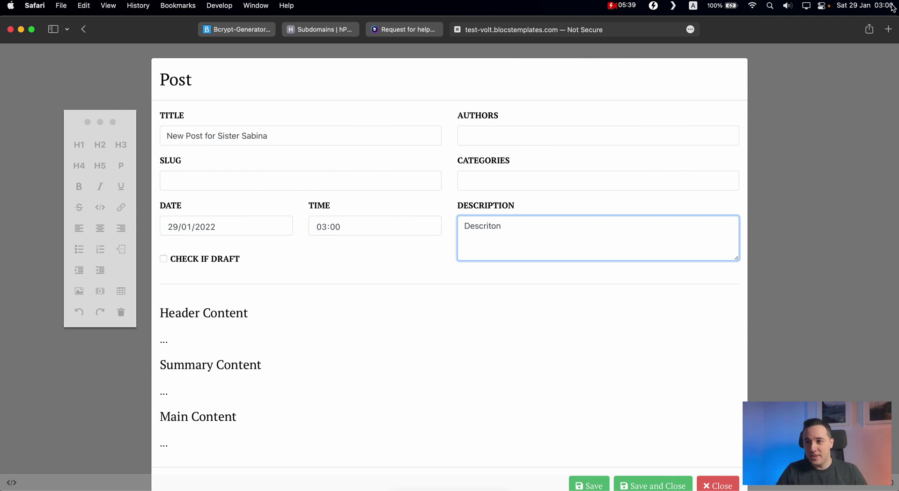
Step: Upload Live Stream Thumbnail.jpg and insert it as the post's header image
click(201, 338)
click(79, 292)
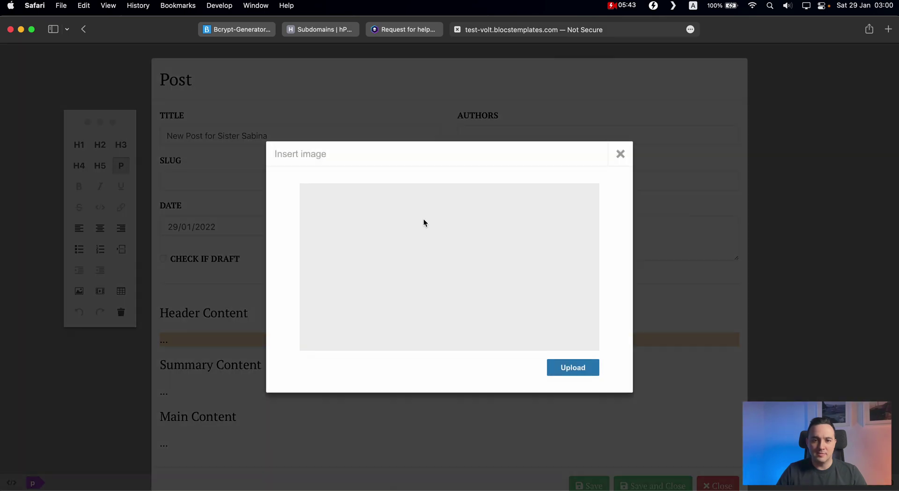
click(580, 363)
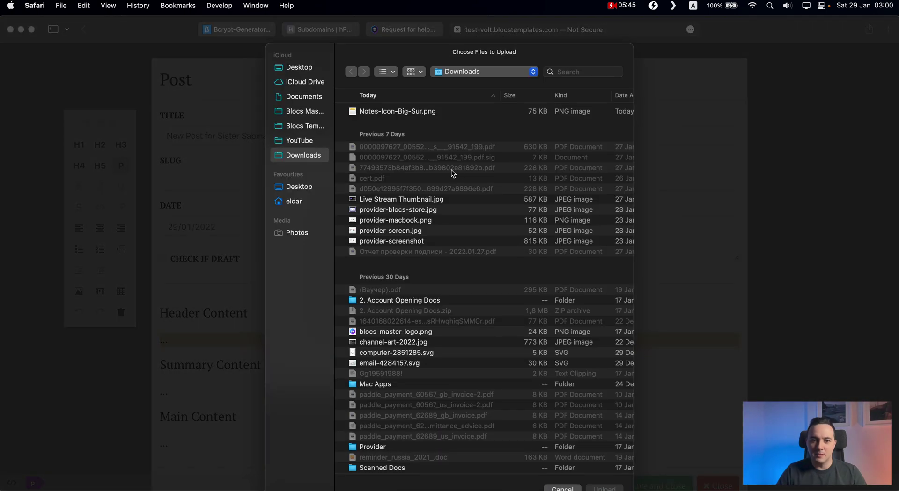
double_click(403, 201)
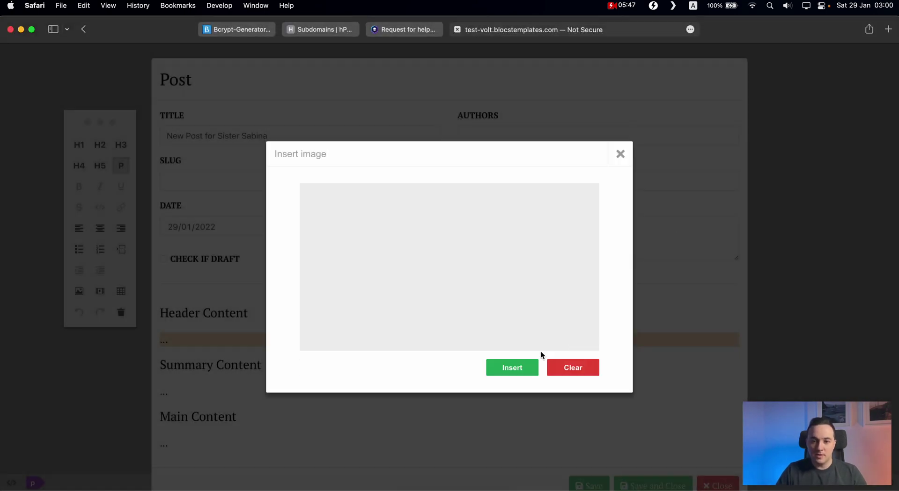
click(512, 368)
Step: Enter 'Summary content goes here.' and 'Main content goes here.', then save and close the post
scroll(327, 346, down, 10)
click(216, 363)
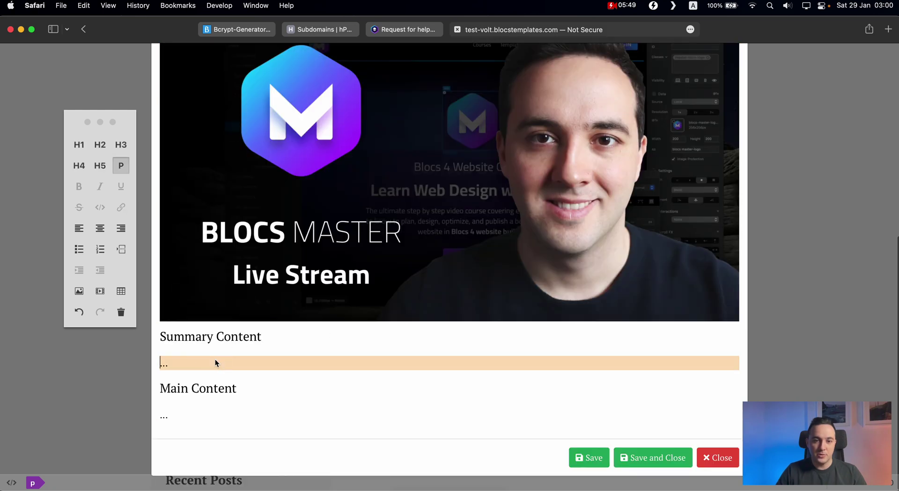
text(Summary c)
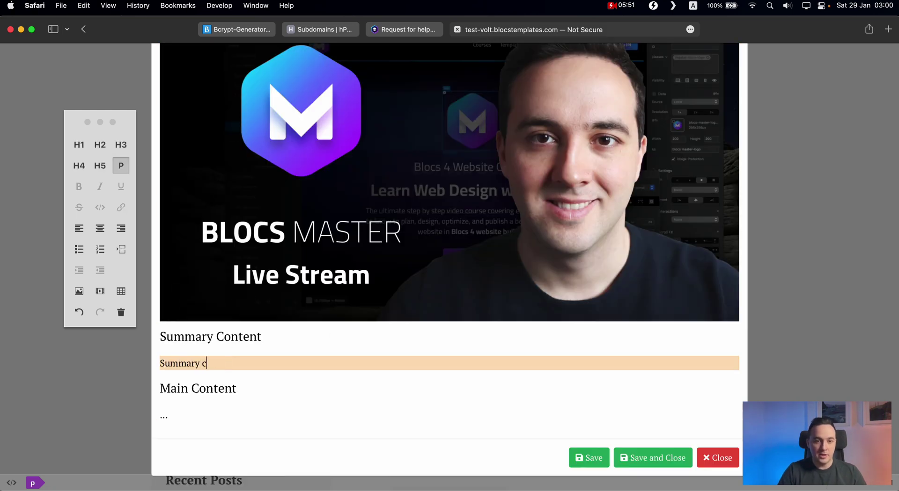
text(ontent goes here.)
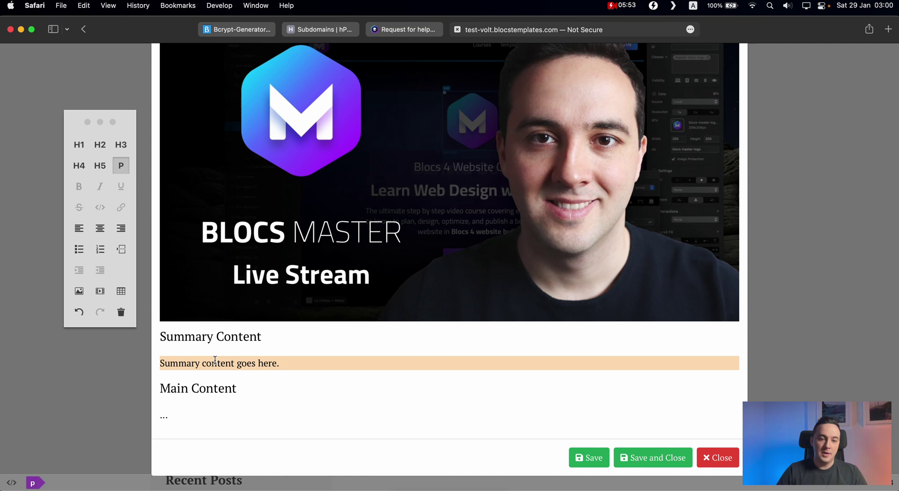
click(177, 417)
text(Main con)
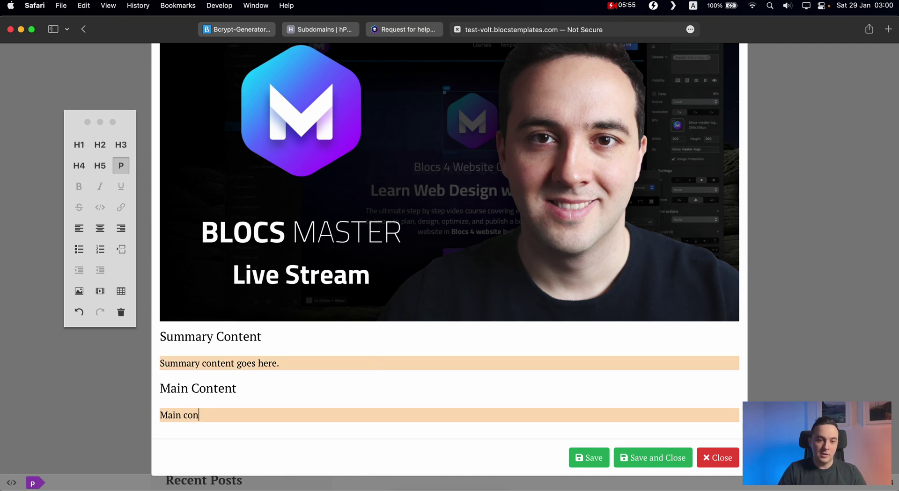
text(tent goes here.)
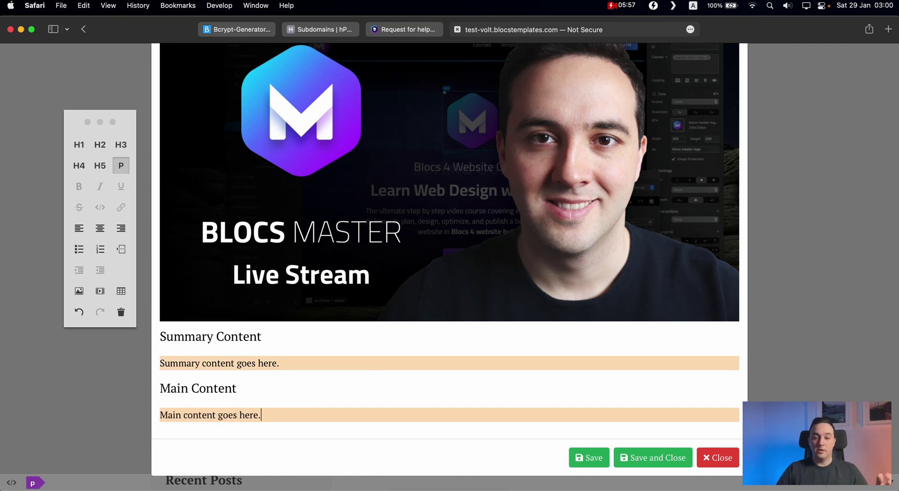
click(656, 459)
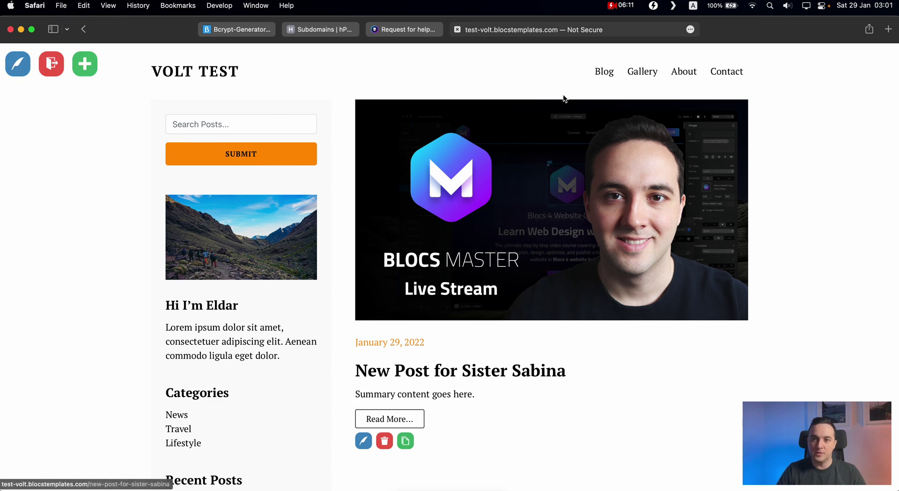
Step: Log out, check the Recent Posts lists, and open 'New Post for Sister Sabina' from the sidebar
click(49, 64)
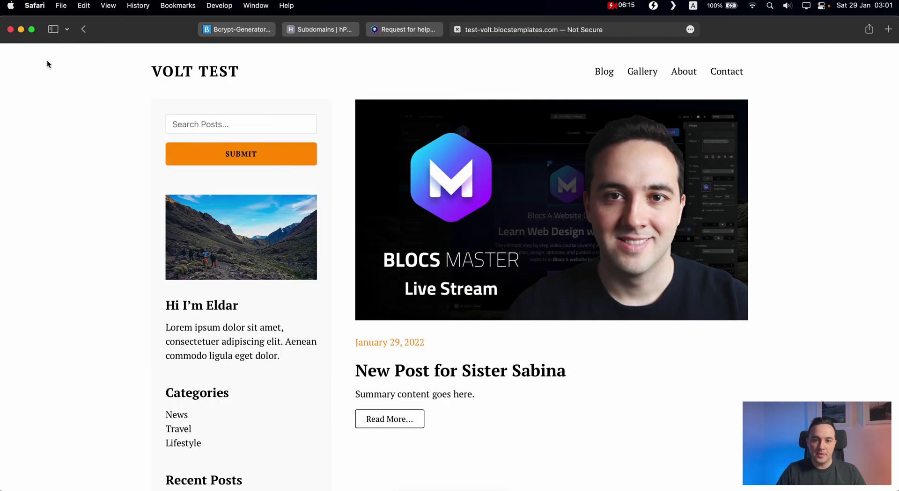
scroll(662, 172, down, 10)
scroll(489, 139, up, 15)
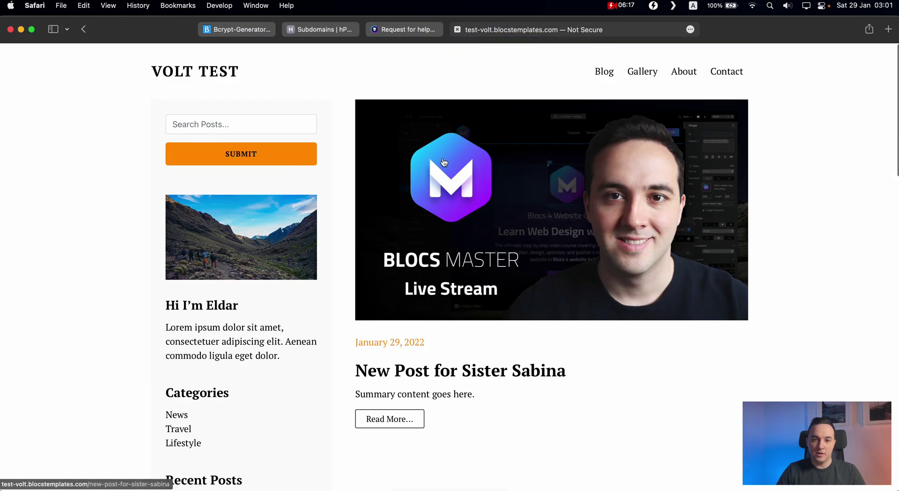
scroll(606, 183, down, 10)
scroll(605, 183, down, 3)
scroll(193, 85, up, 3)
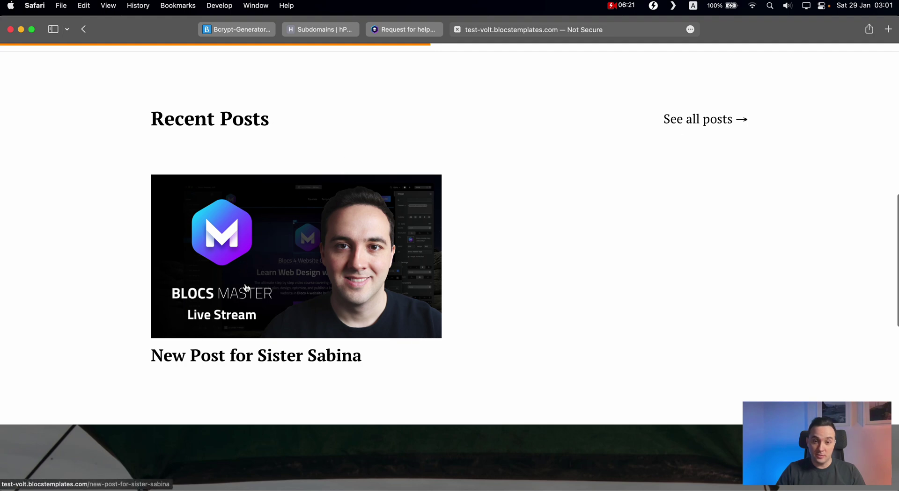
scroll(286, 252, up, 8)
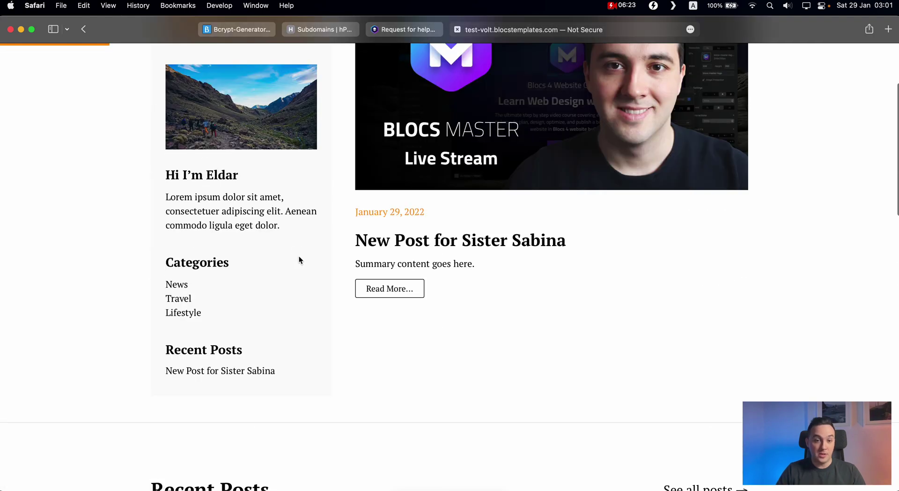
drag(162, 352, 248, 347)
click(249, 350)
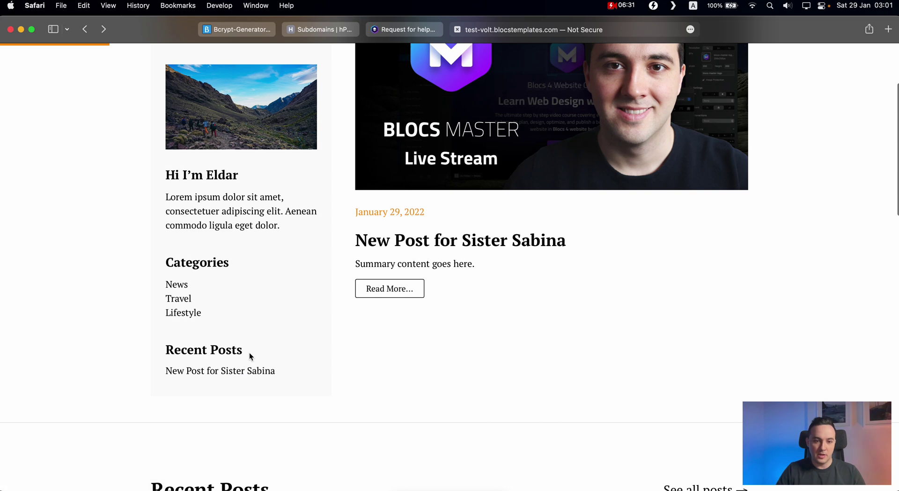
Step: Open the post from its image, go back from the 404 page, and open About
scroll(273, 354, up, 3)
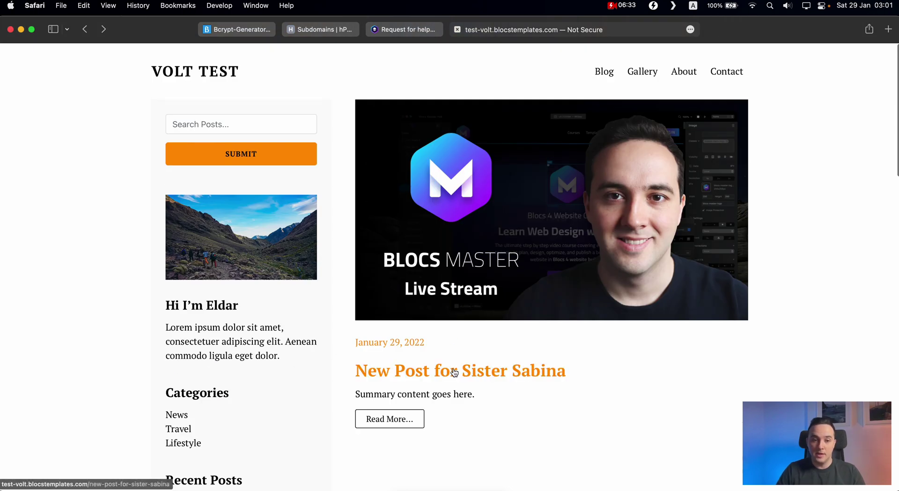
click(487, 257)
key(super+bracketleft)
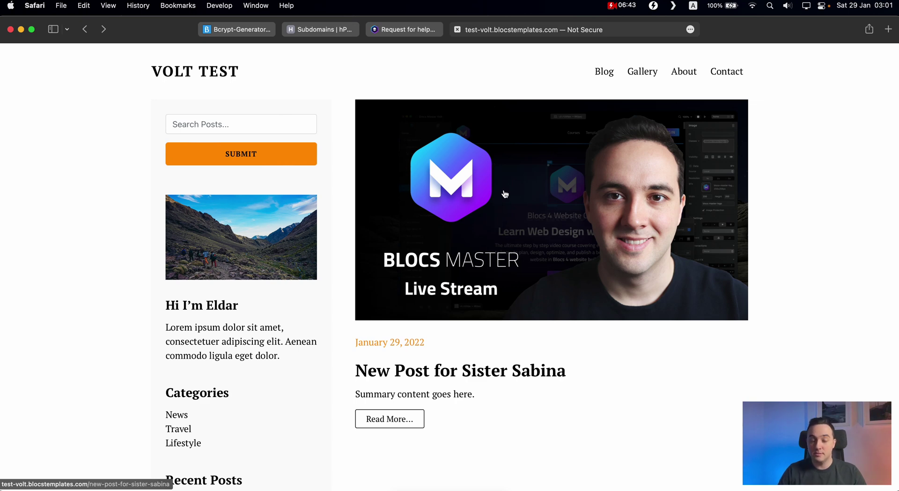
click(692, 78)
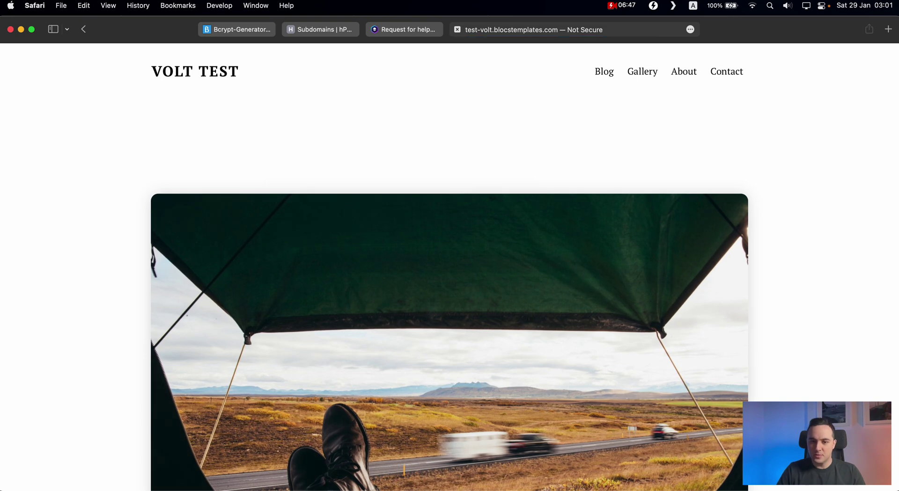
Step: Switch back to Transmit with Cmd+Tab
key(super+Tab)
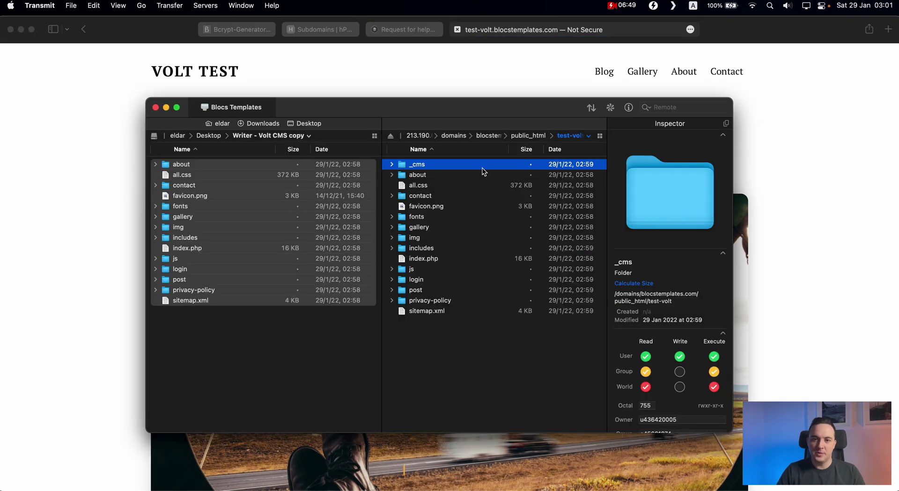